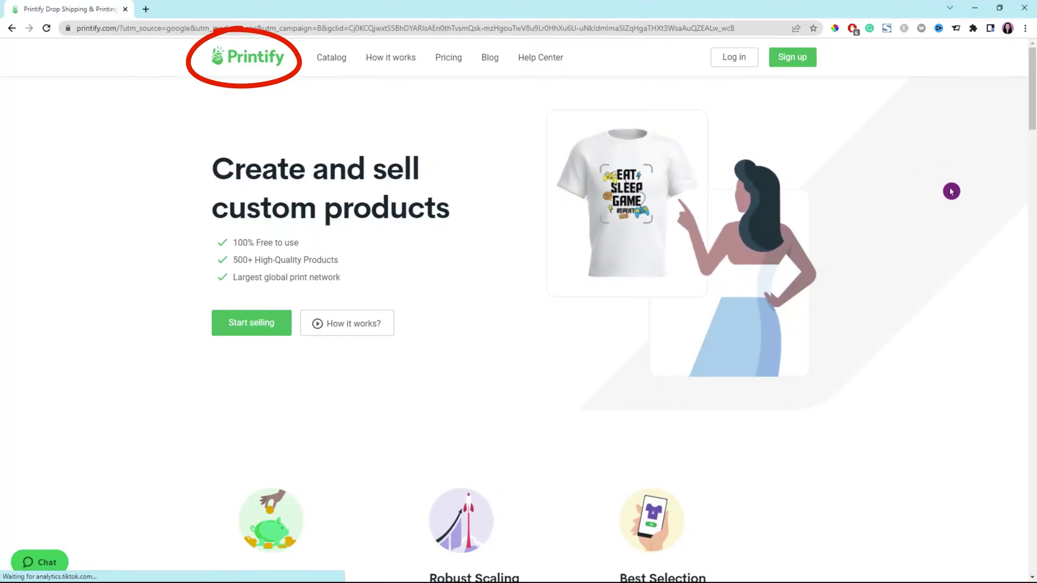
- Scroll down through the Printify home page
{"action": "scroll", "coordinate": [951, 192], "scroll_direction": "down", "scroll_amount": 5}
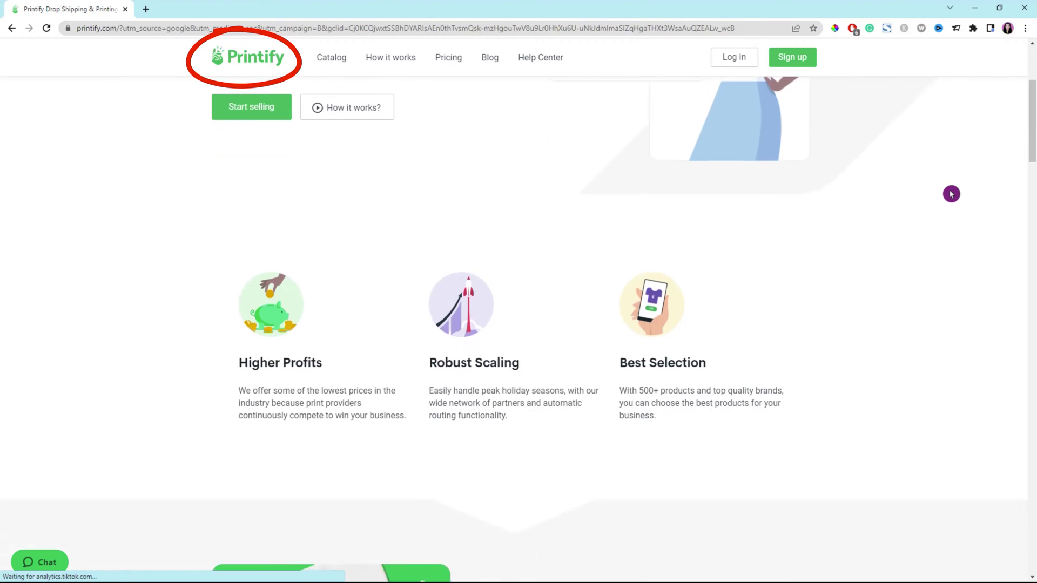
{"action": "scroll", "coordinate": [951, 193], "scroll_direction": "down", "scroll_amount": 5}
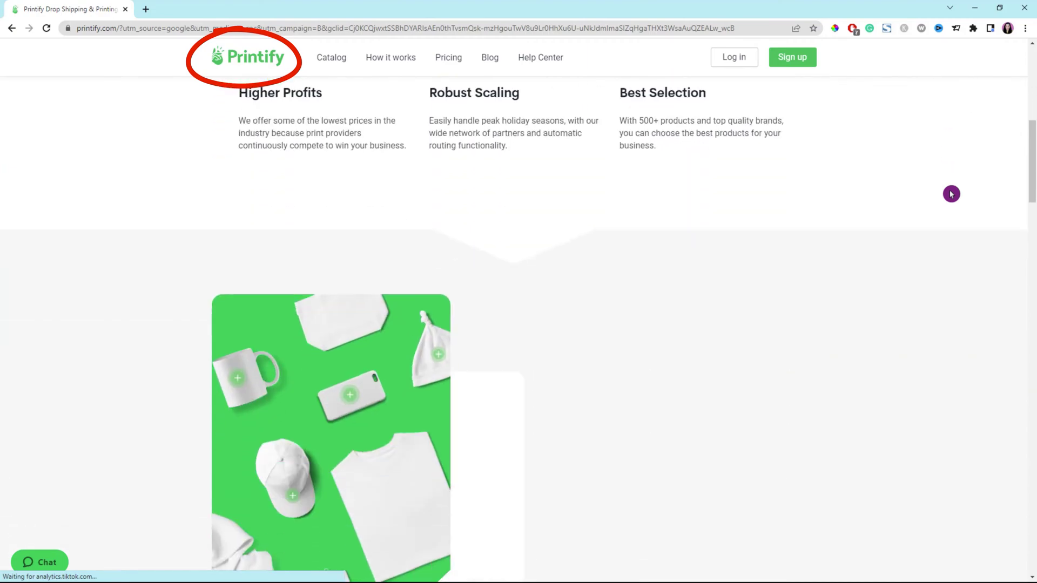
{"action": "scroll", "coordinate": [951, 193], "scroll_direction": "down", "scroll_amount": 7}
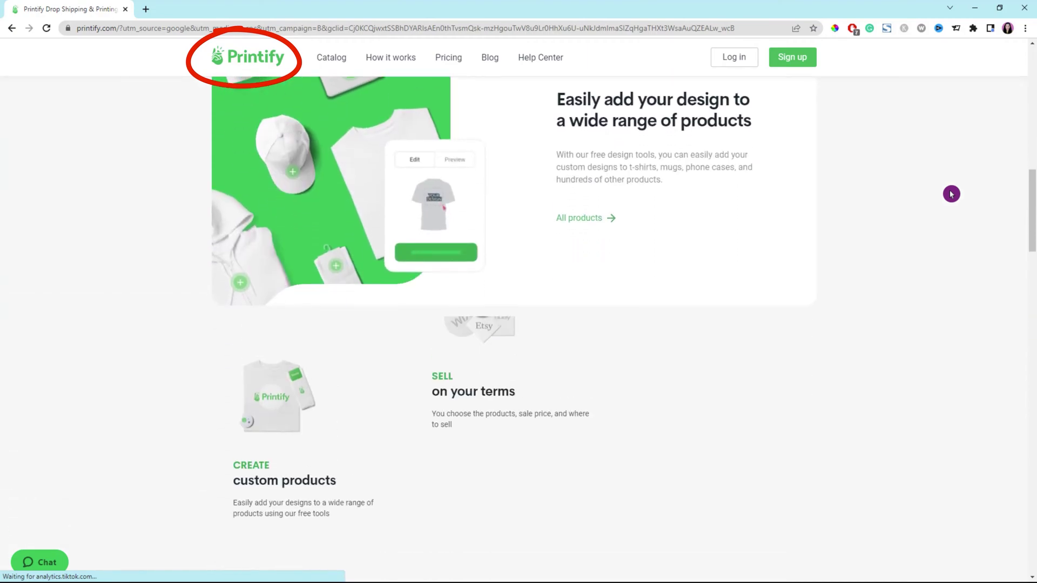
{"action": "scroll", "coordinate": [951, 194], "scroll_direction": "down", "scroll_amount": 5}
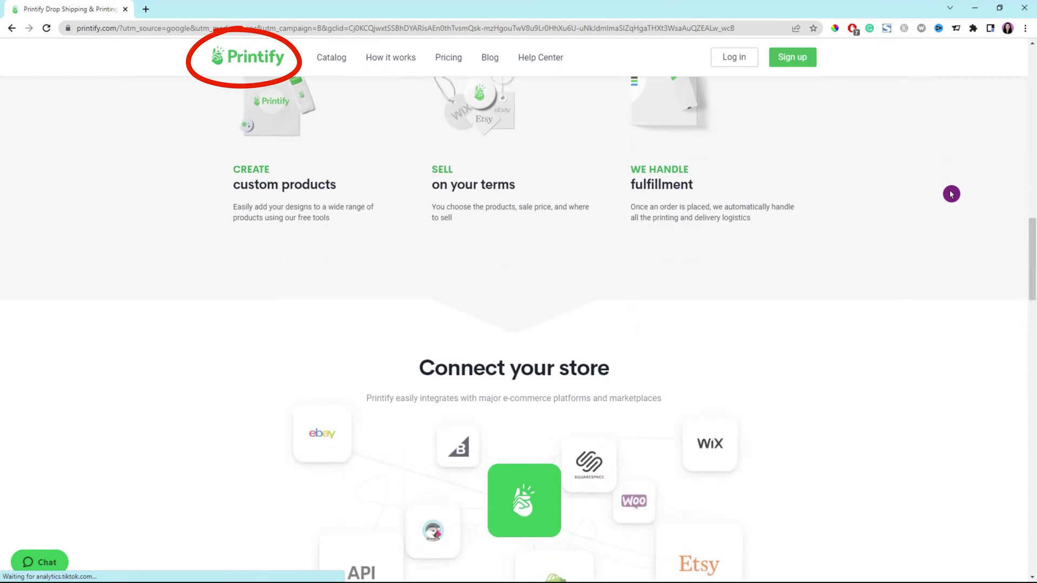
{"action": "scroll", "coordinate": [951, 194], "scroll_direction": "down", "scroll_amount": 3}
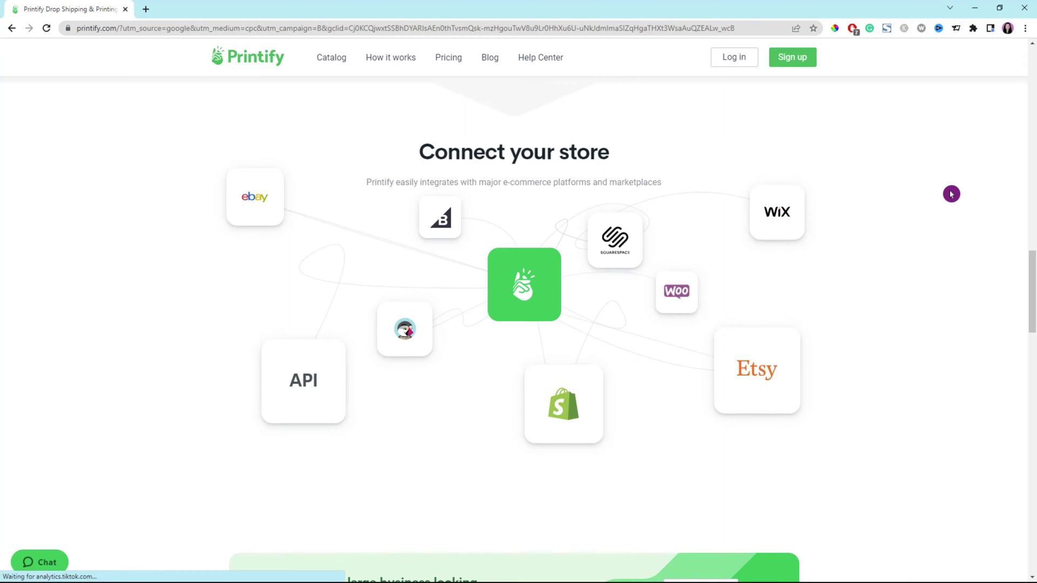
{"action": "scroll", "coordinate": [951, 194], "scroll_direction": "down", "scroll_amount": 6}
{"action": "scroll", "coordinate": [951, 193], "scroll_direction": "down", "scroll_amount": 4}
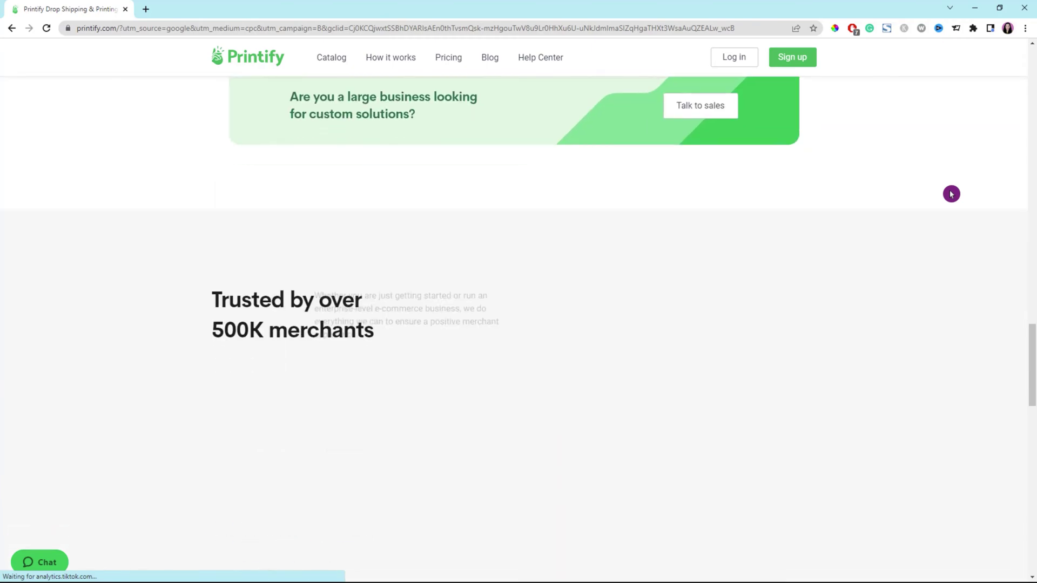
{"action": "scroll", "coordinate": [951, 194], "scroll_direction": "down", "scroll_amount": 2}
{"action": "scroll", "coordinate": [951, 194], "scroll_direction": "down", "scroll_amount": 10}
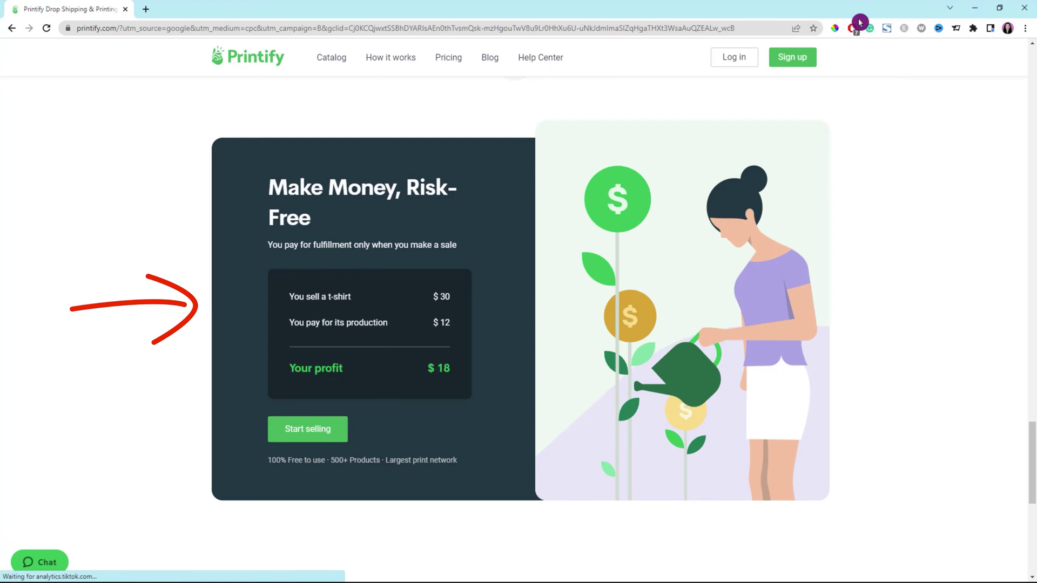
- Log in to Printify with the account e-mail and password, passing the not-a-robot check
{"action": "left_click", "coordinate": [792, 58]}
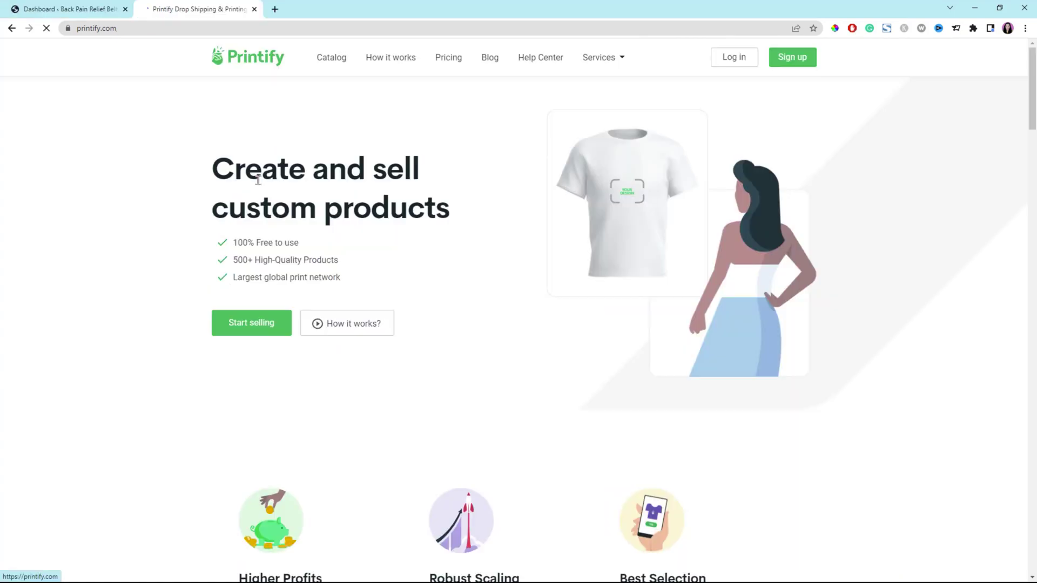
{"action": "left_click", "coordinate": [742, 66]}
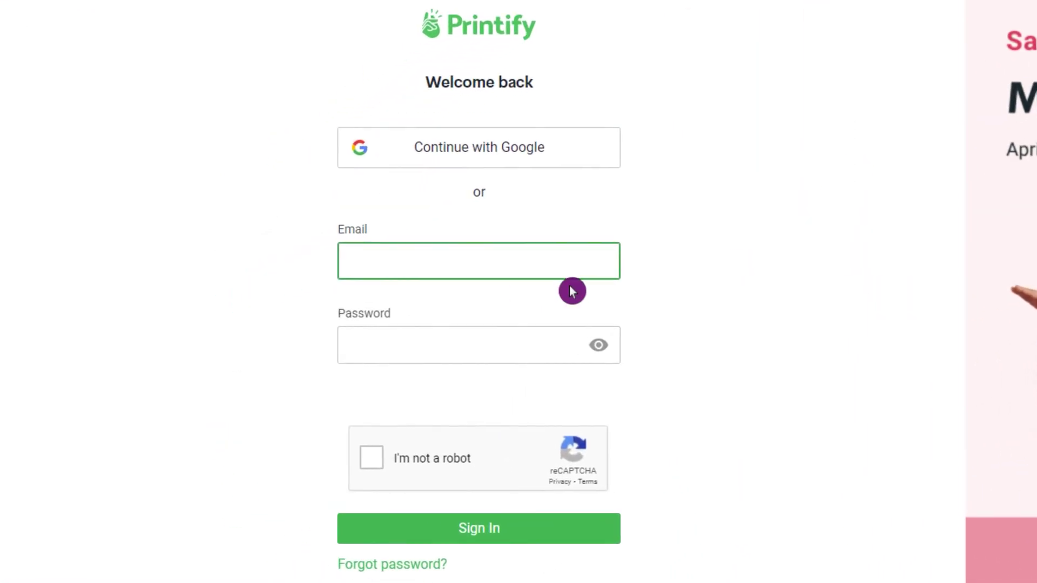
{"action": "left_click", "coordinate": [478, 336]}
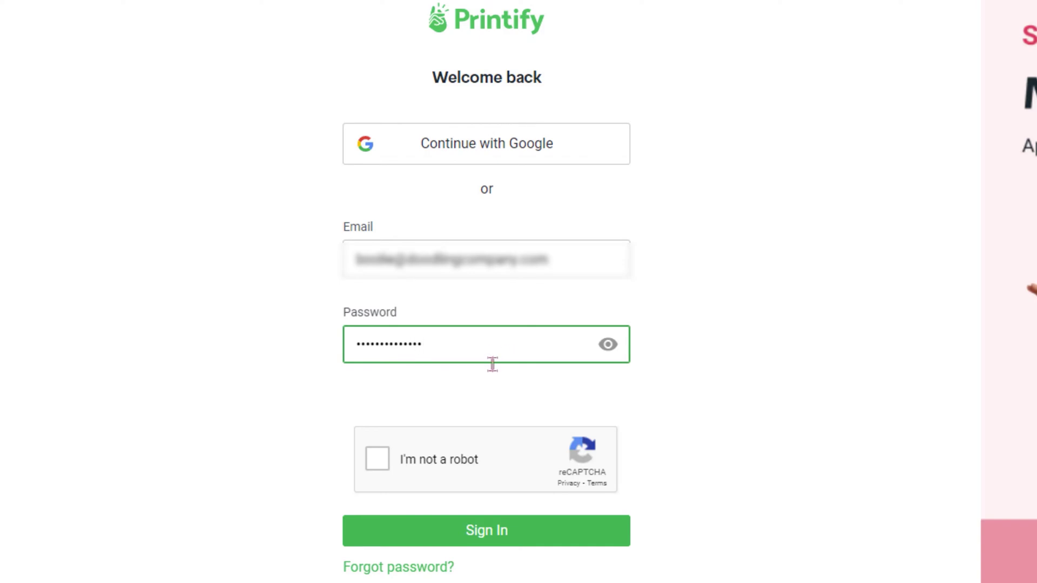
{"action": "left_click", "coordinate": [378, 462]}
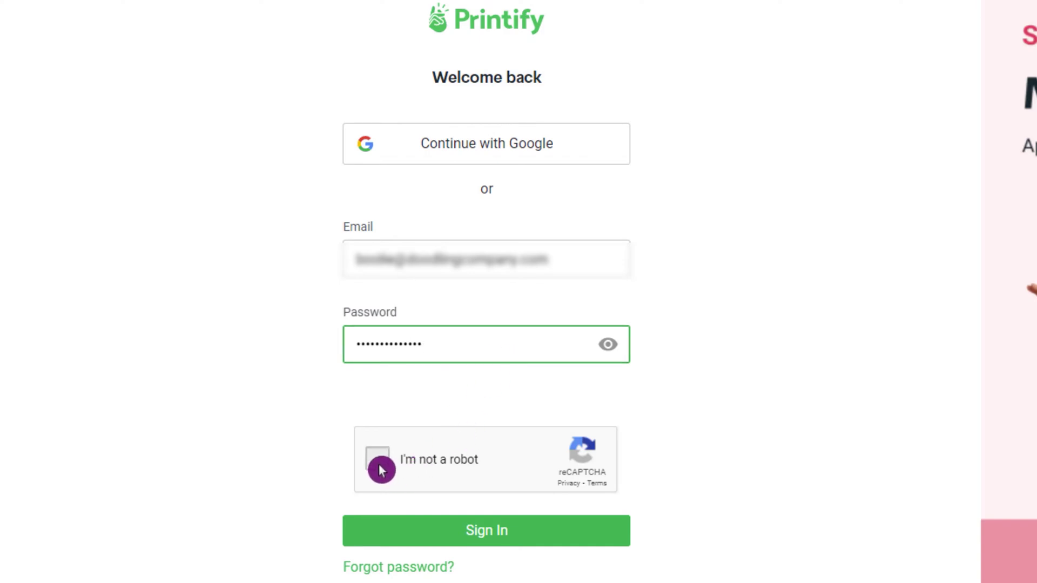
{"action": "left_click", "coordinate": [481, 543]}
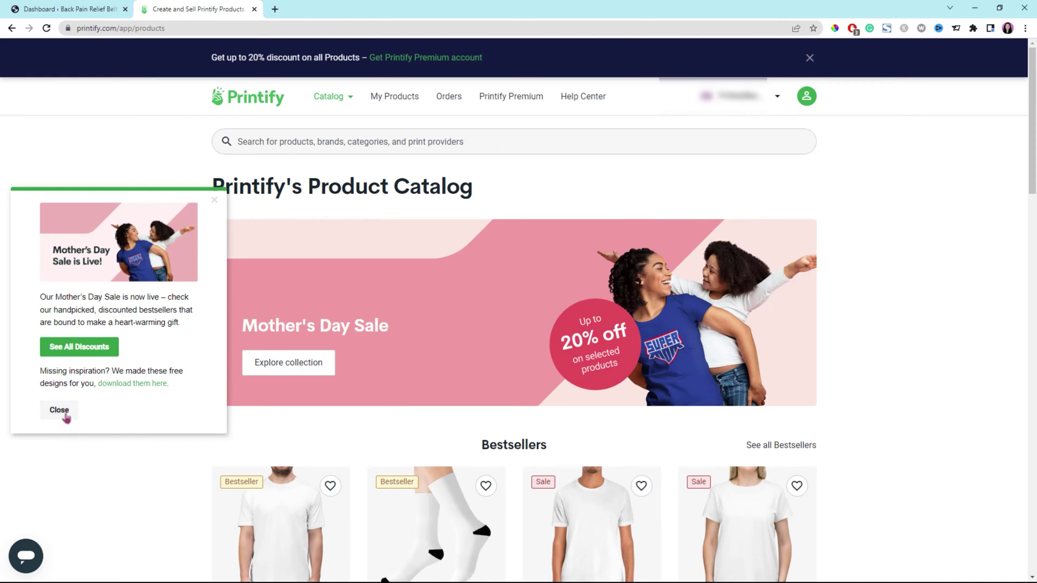
- Close the Mother's Day sale popup and go to Manage My Stores from the store dropdown
{"action": "left_click", "coordinate": [65, 416]}
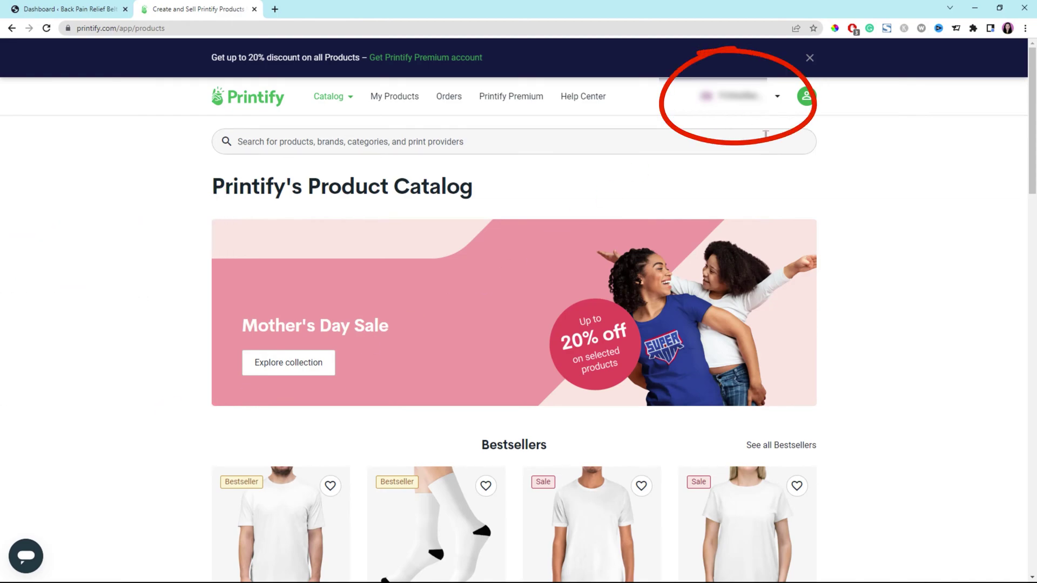
{"action": "left_click", "coordinate": [776, 99]}
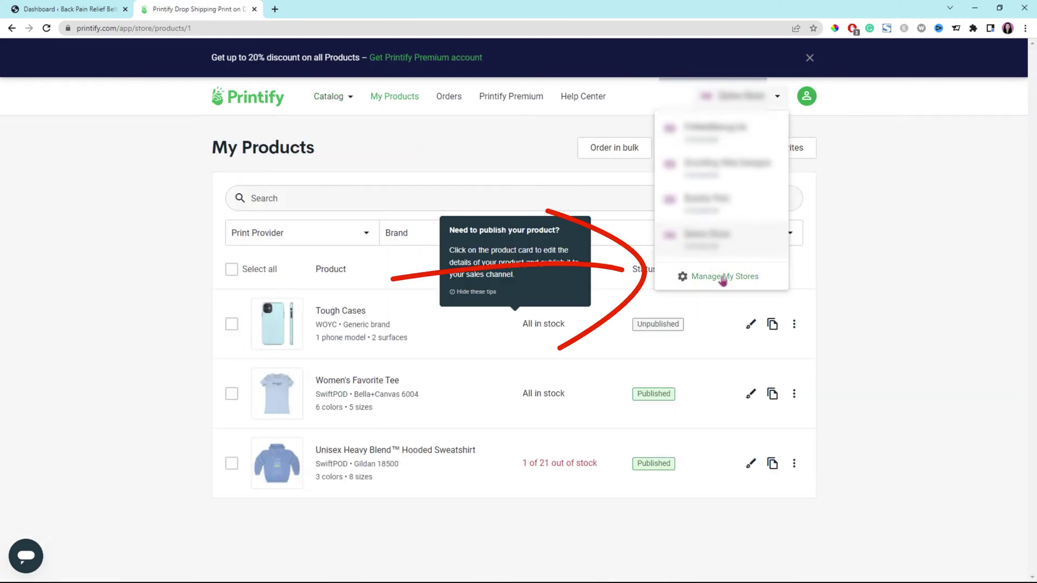
{"action": "left_click", "coordinate": [724, 277]}
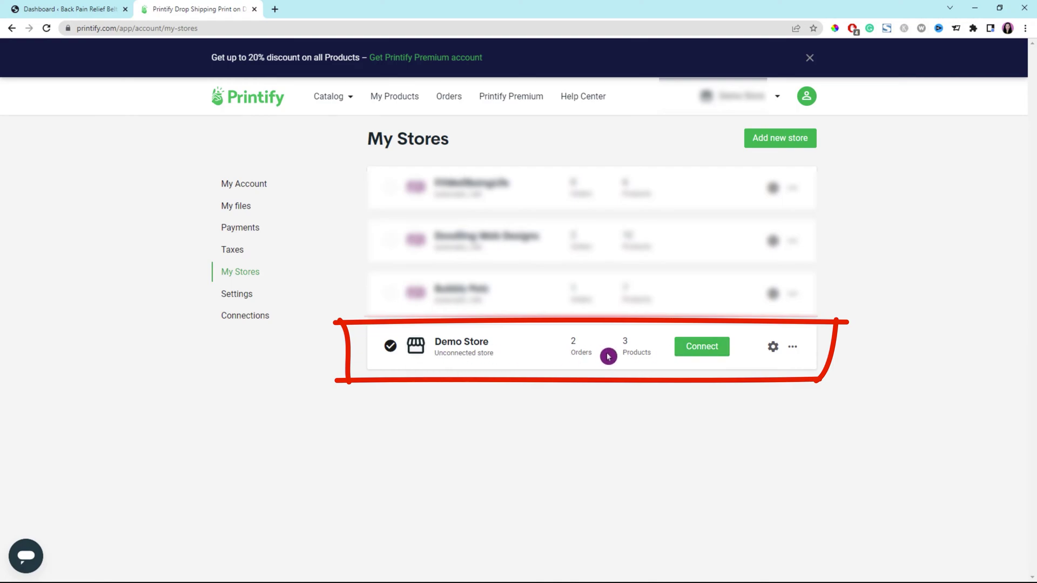
- Rename Demo Store to 'Back Pain Relief Belt Demo Store' in its settings and save
{"action": "left_click", "coordinate": [772, 348]}
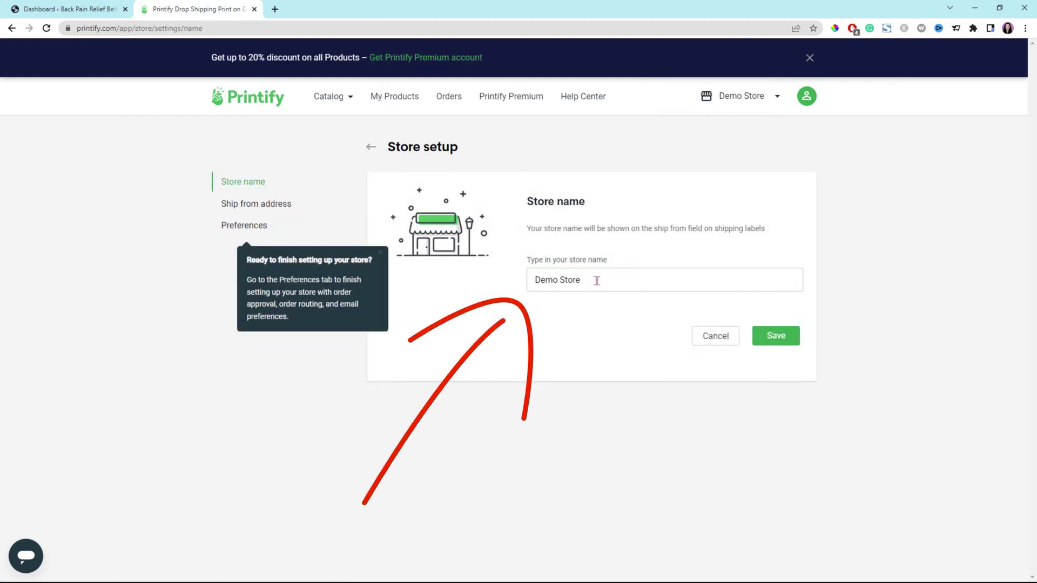
{"action": "left_click", "coordinate": [534, 278]}
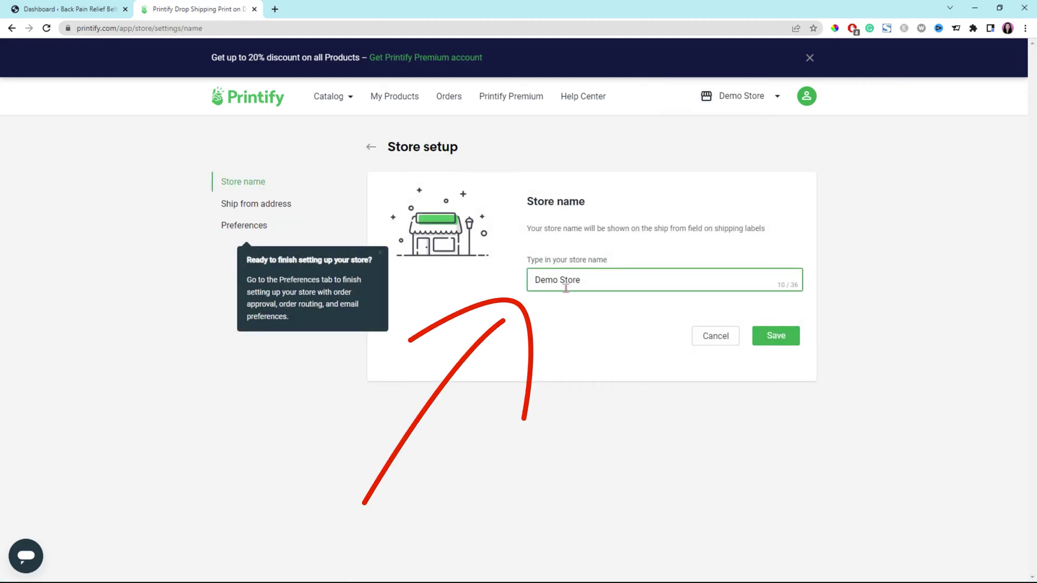
{"action": "type", "text": "Back Pain Relief Belt"}
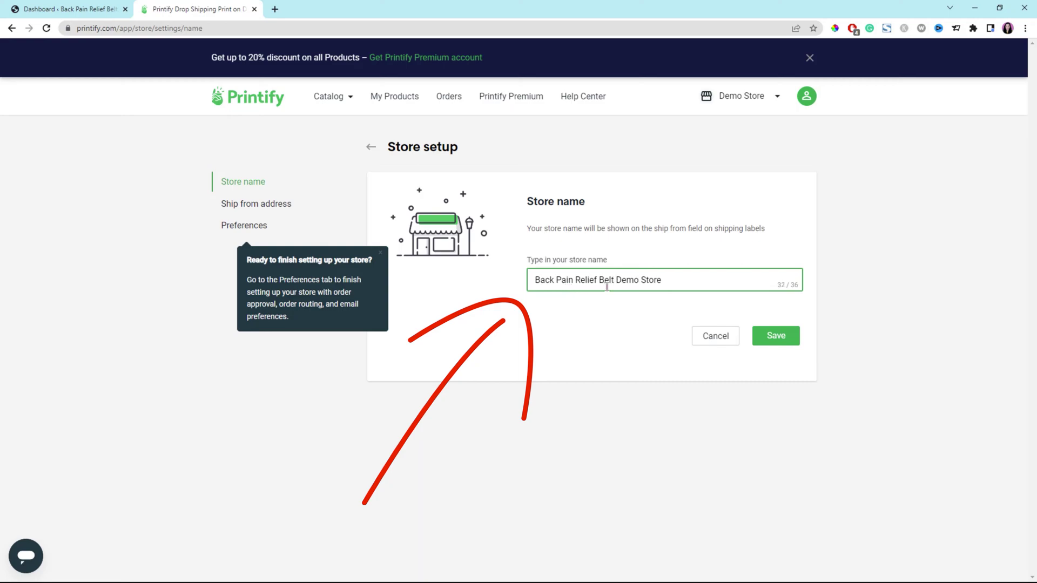
{"action": "left_click", "coordinate": [775, 336]}
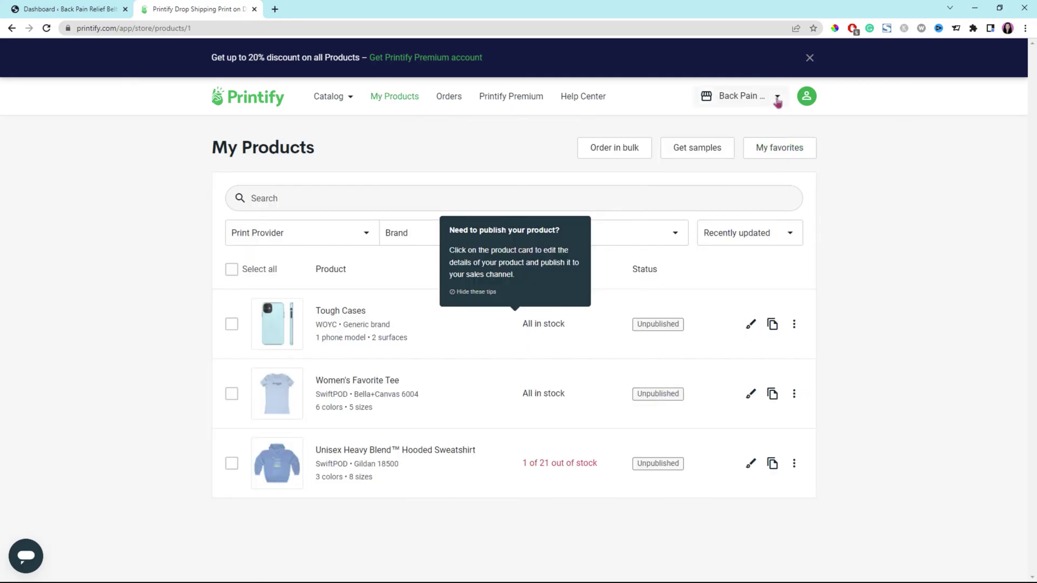
- From My Stores, start connecting the Back Pain Relief Belt store to WooCommerce
{"action": "left_click", "coordinate": [777, 99]}
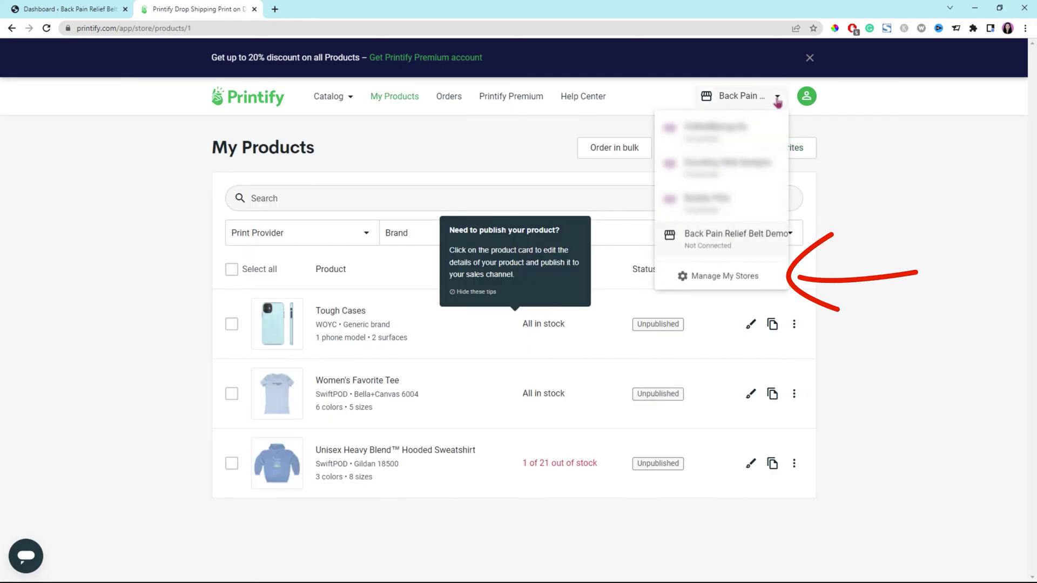
{"action": "left_click", "coordinate": [727, 277]}
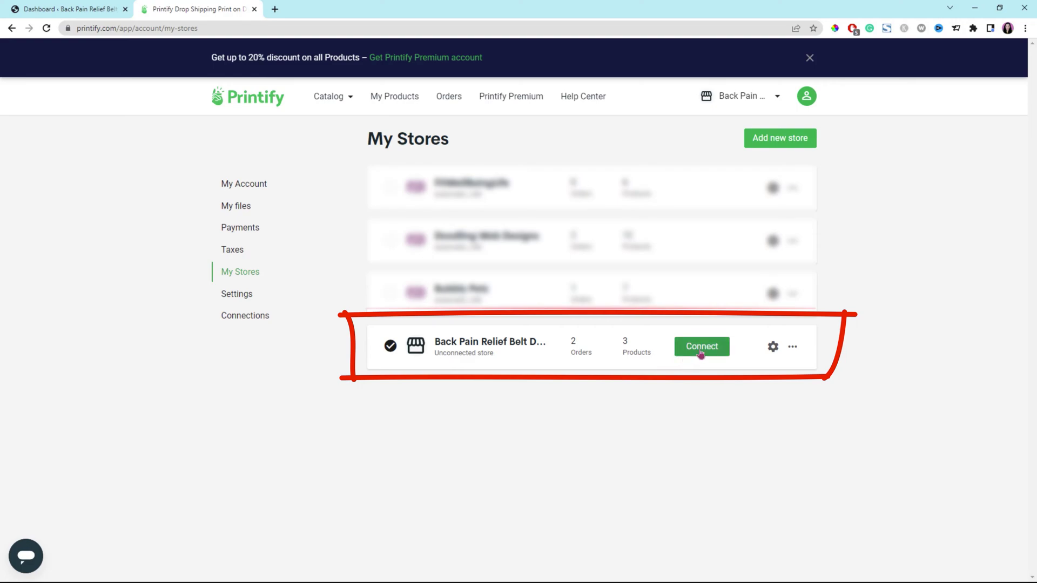
{"action": "left_click", "coordinate": [702, 351]}
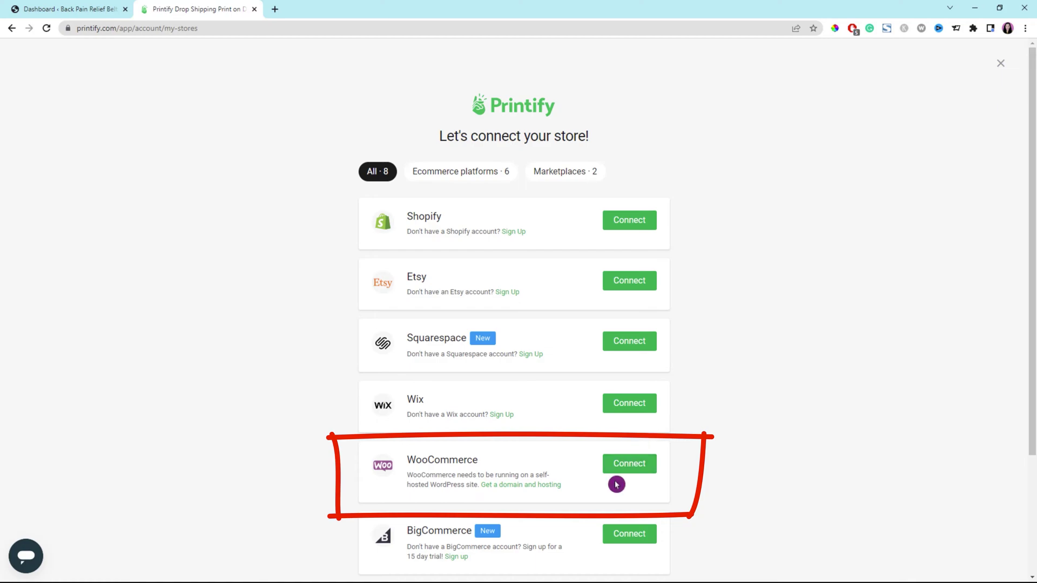
{"action": "left_click", "coordinate": [640, 468]}
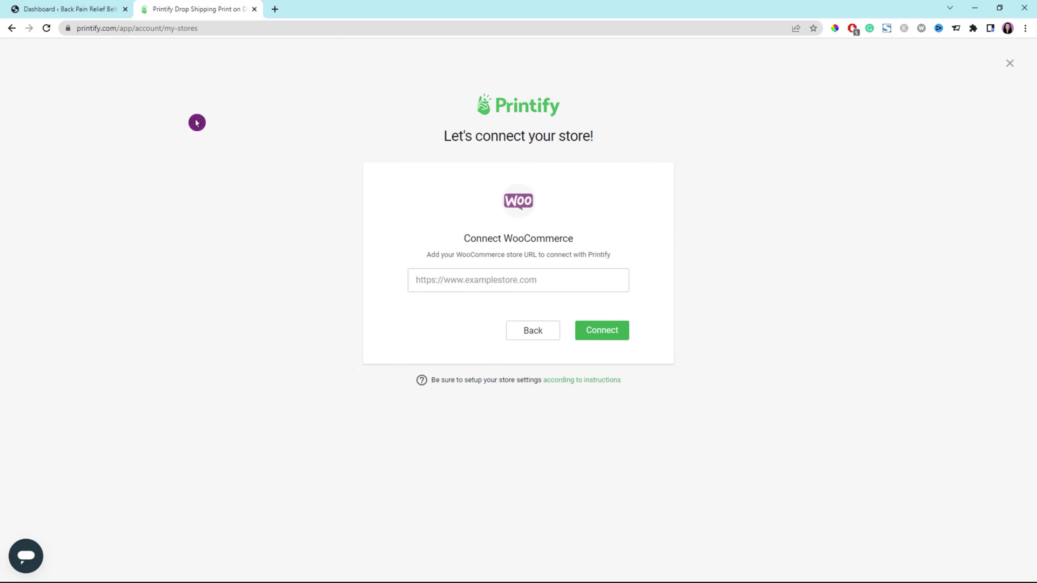
{"action": "left_click", "coordinate": [71, 12]}
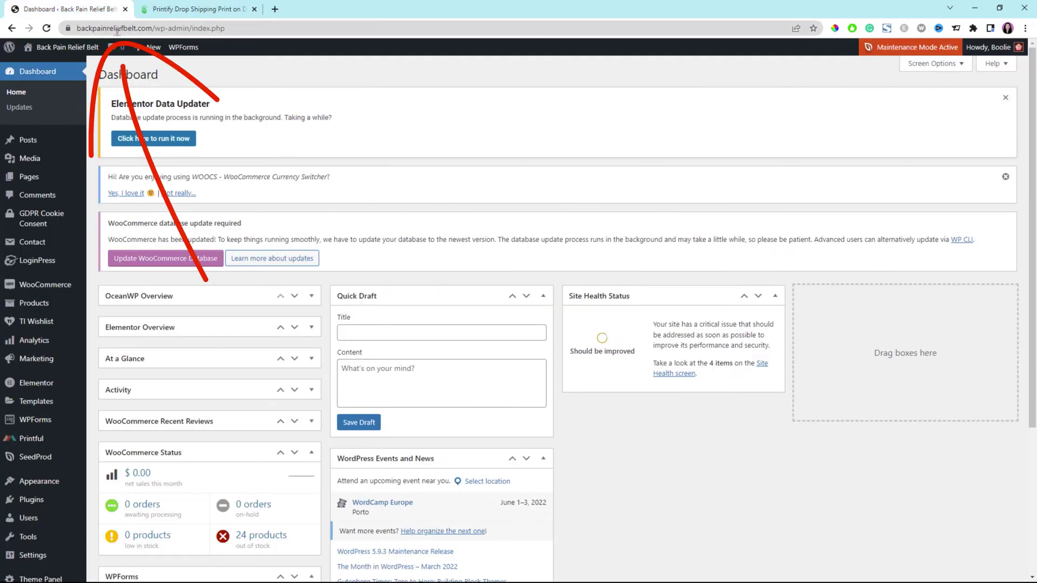
{"action": "left_click", "coordinate": [153, 28]}
{"action": "left_click", "coordinate": [153, 27]}
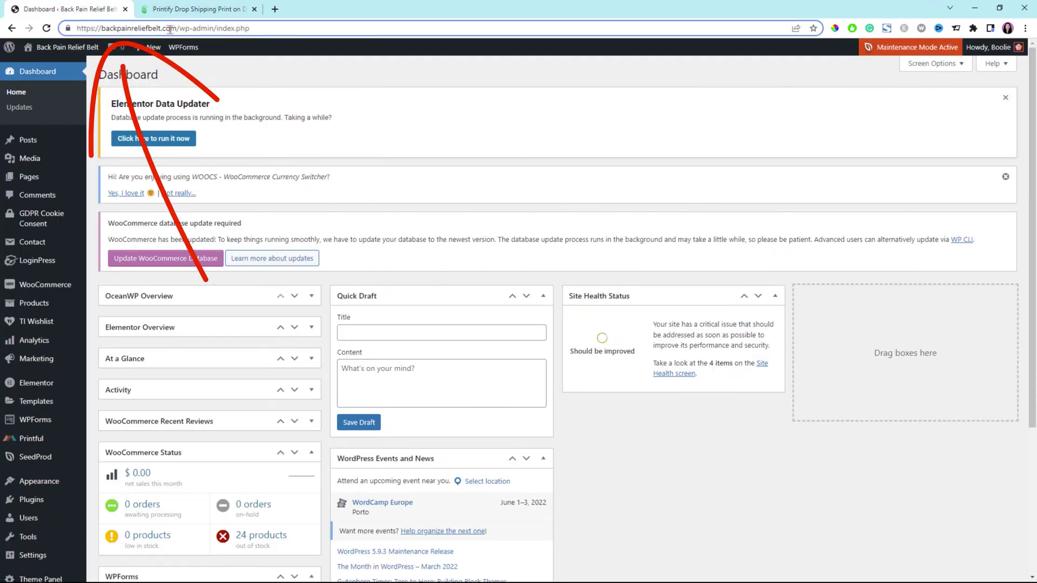
{"action": "left_click_drag", "start_coordinate": [177, 28], "coordinate": [76, 29]}
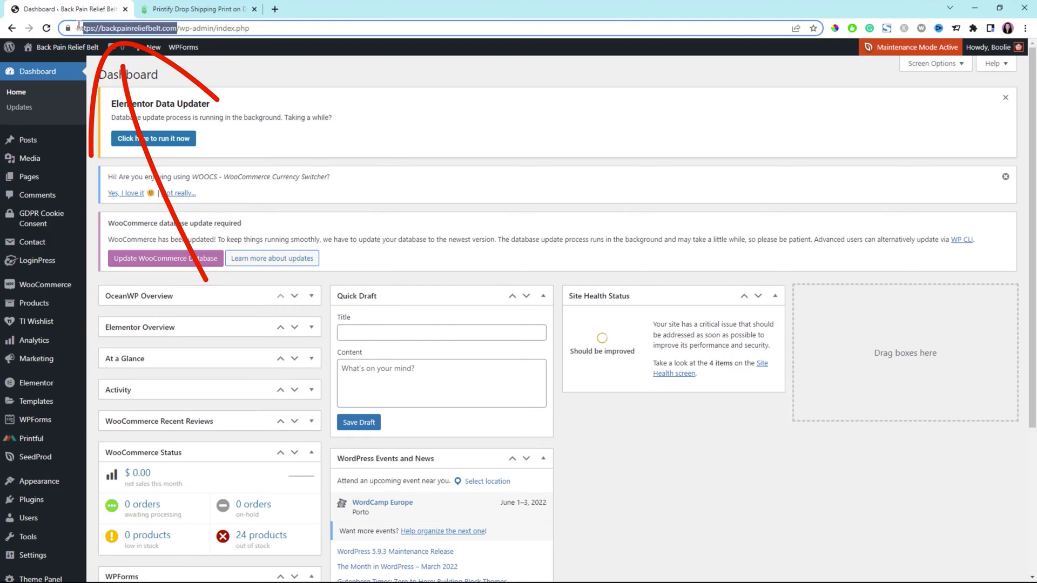
{"action": "right_click", "coordinate": [129, 30]}
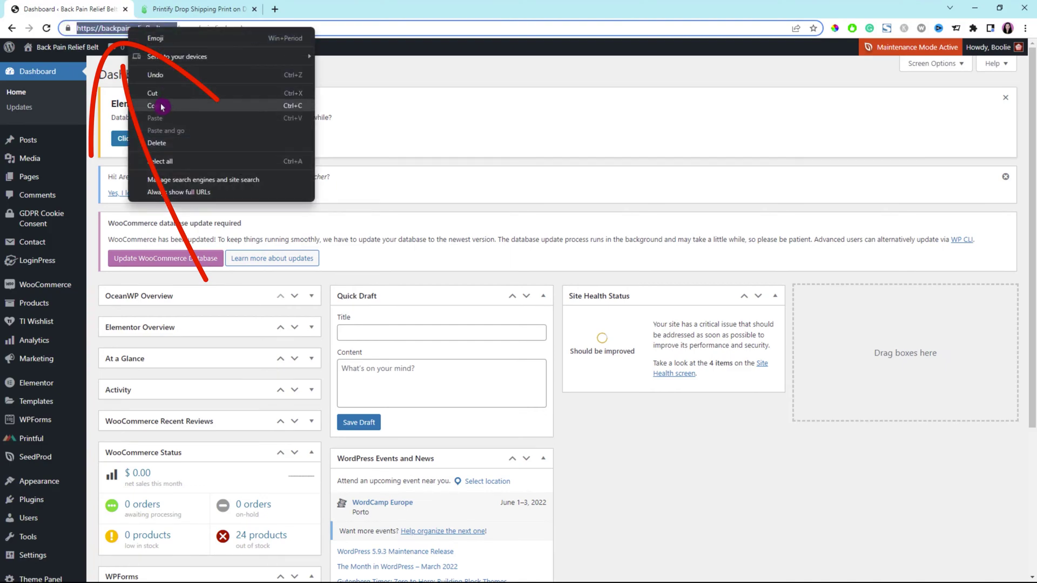
{"action": "left_click", "coordinate": [160, 105]}
{"action": "left_click", "coordinate": [200, 9]}
{"action": "left_click", "coordinate": [443, 282]}
{"action": "key", "text": "ctrl+v"}
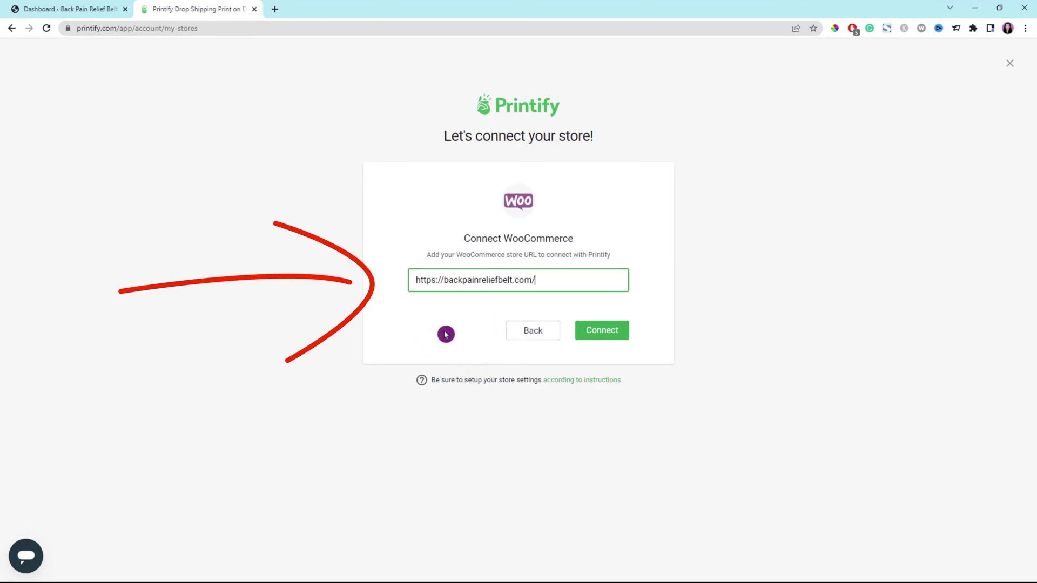
{"action": "left_click", "coordinate": [613, 336]}
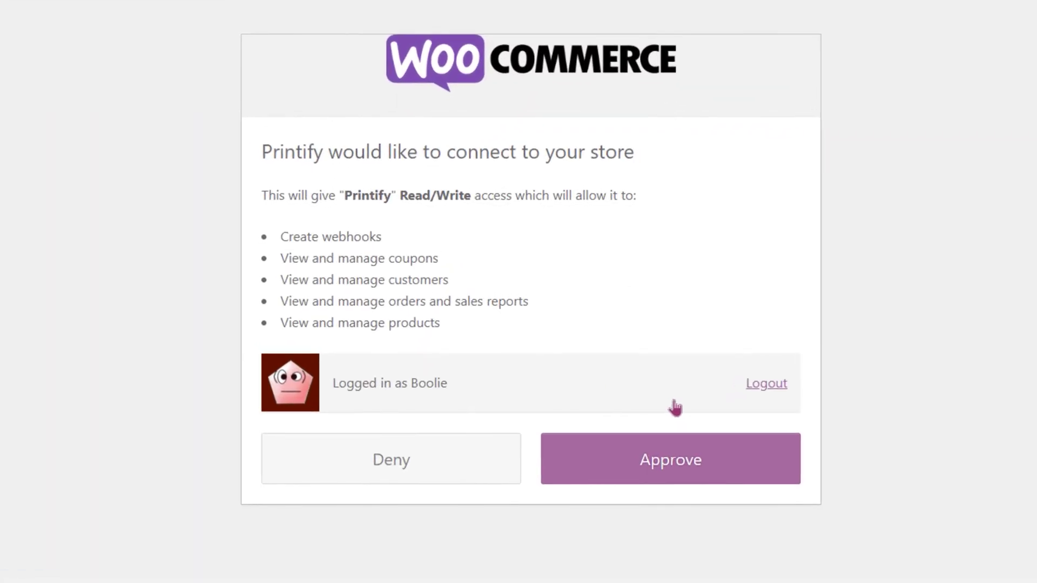
- Approve Printify's read/write access on the WooCommerce authorization page
{"action": "left_click", "coordinate": [674, 406]}
{"action": "left_click_drag", "start_coordinate": [412, 385], "coordinate": [454, 388]}
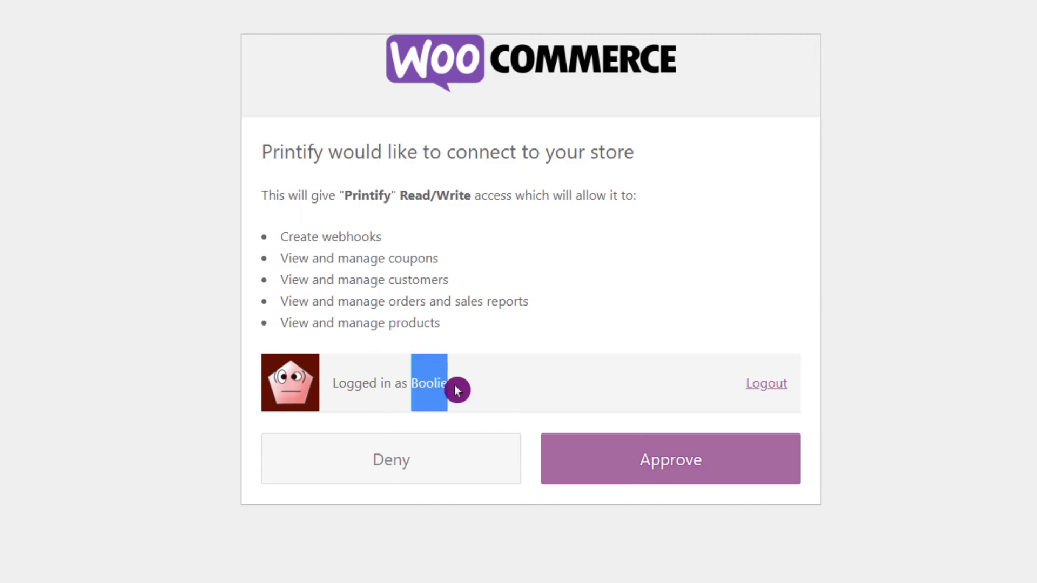
{"action": "left_click", "coordinate": [477, 399]}
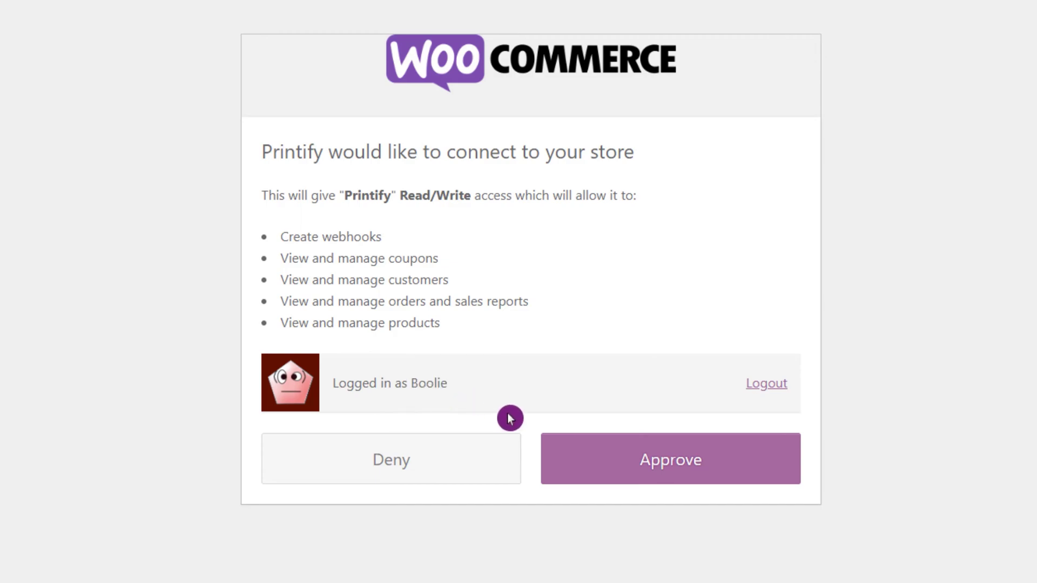
{"action": "left_click", "coordinate": [686, 467]}
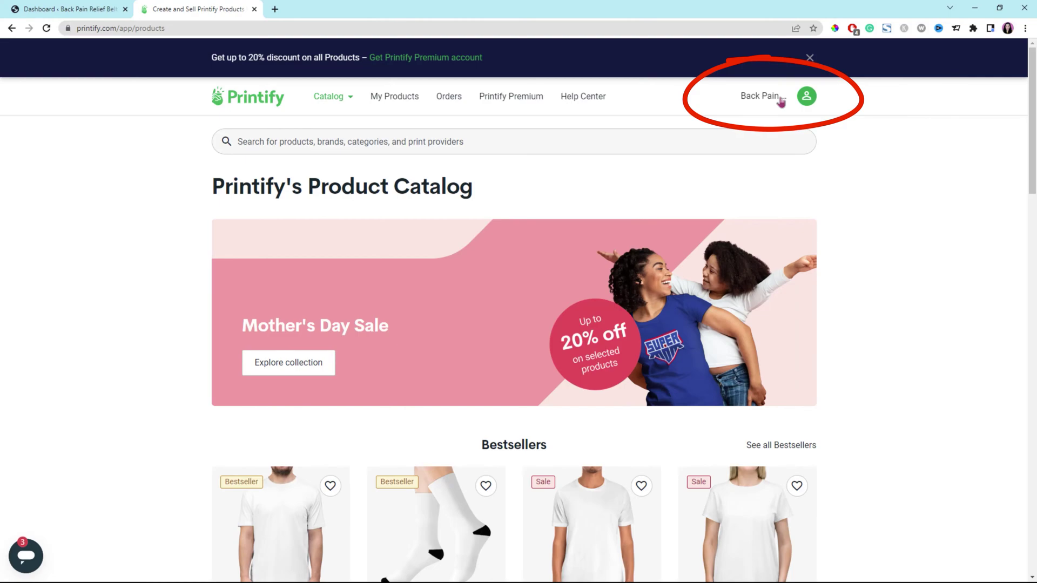
- Go to My Products, toggle Select all on and off, then open the Tough Cases editor
{"action": "left_click", "coordinate": [397, 104]}
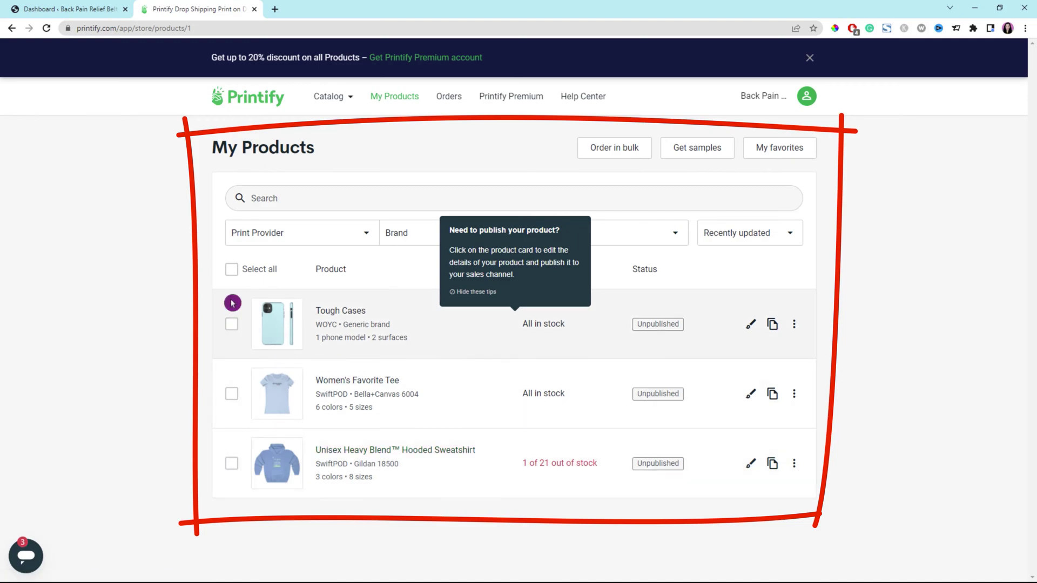
{"action": "left_click", "coordinate": [231, 270]}
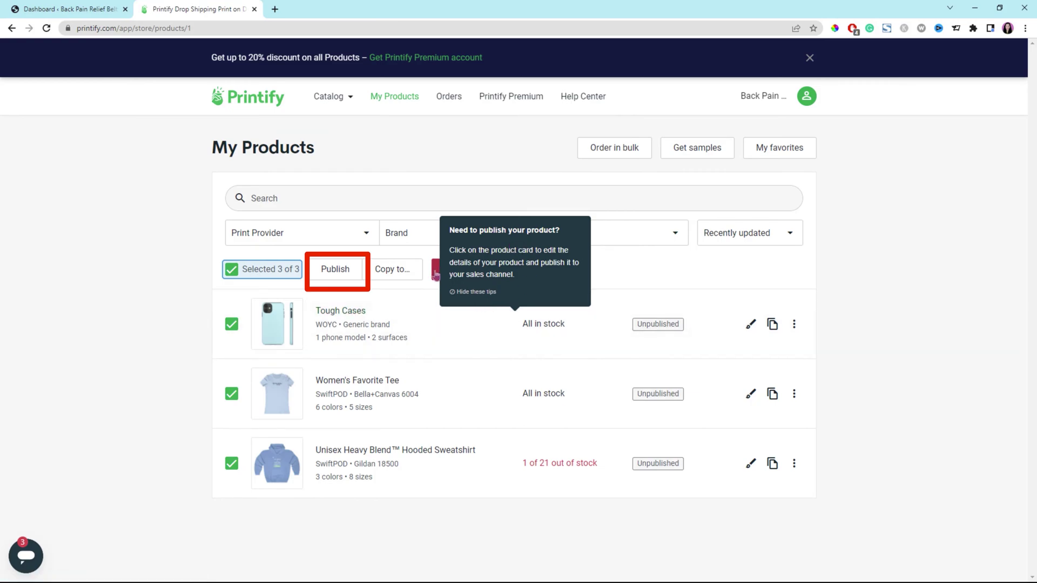
{"action": "left_click", "coordinate": [424, 300]}
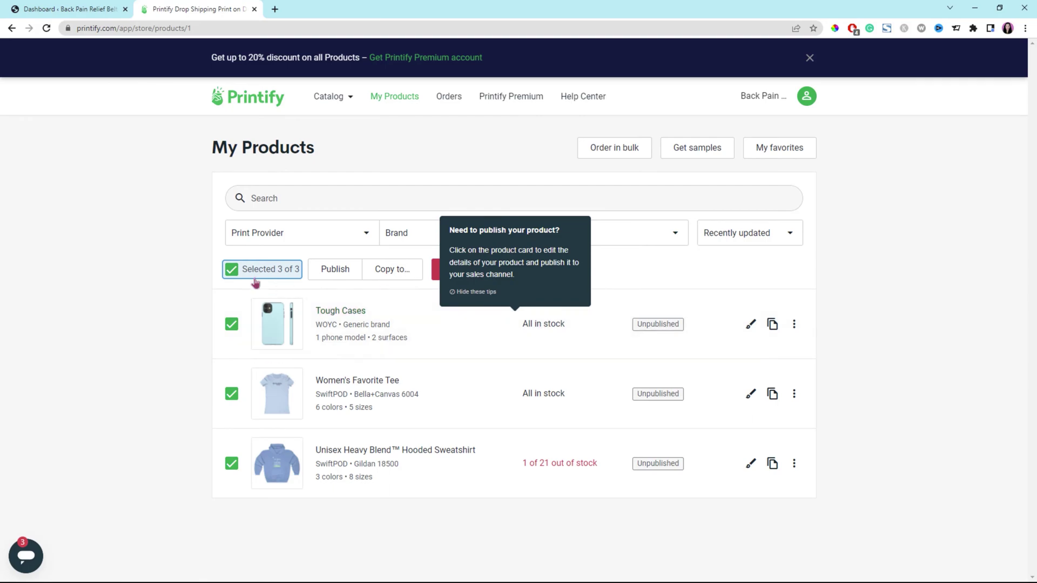
{"action": "left_click", "coordinate": [231, 271]}
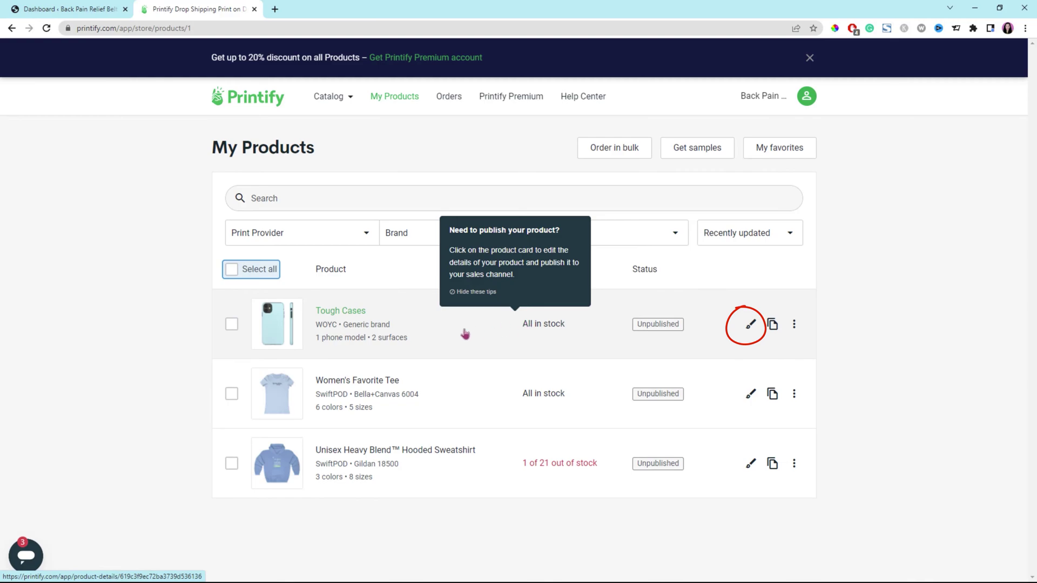
{"action": "left_click", "coordinate": [750, 326]}
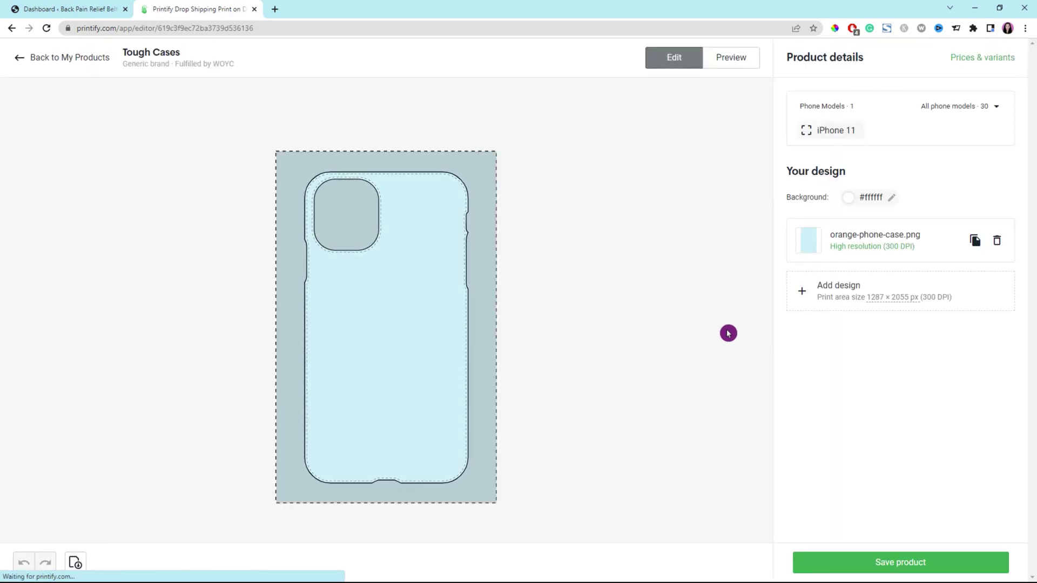
{"action": "left_click", "coordinate": [19, 57]}
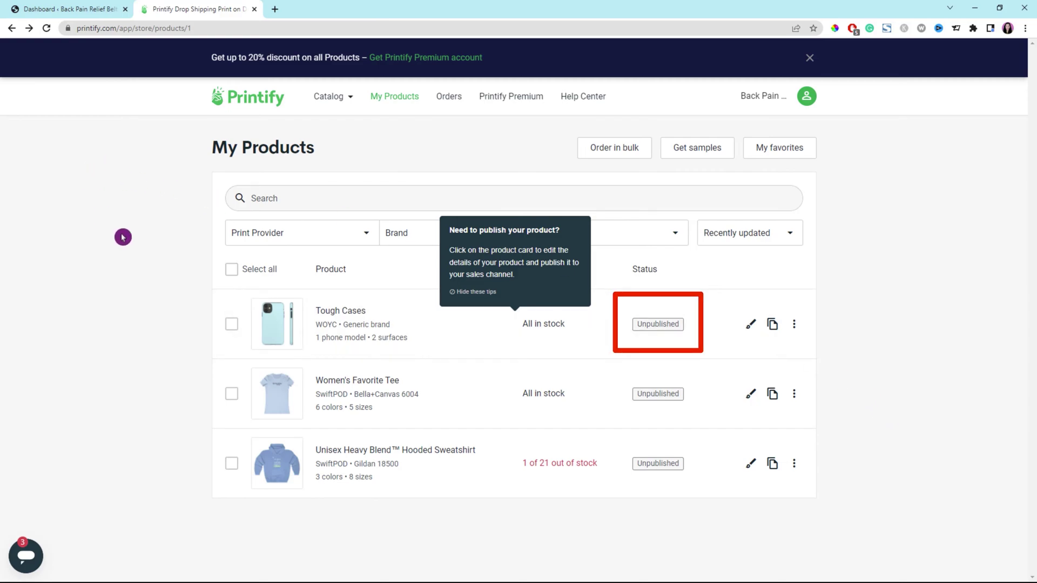
{"action": "left_click", "coordinate": [663, 329]}
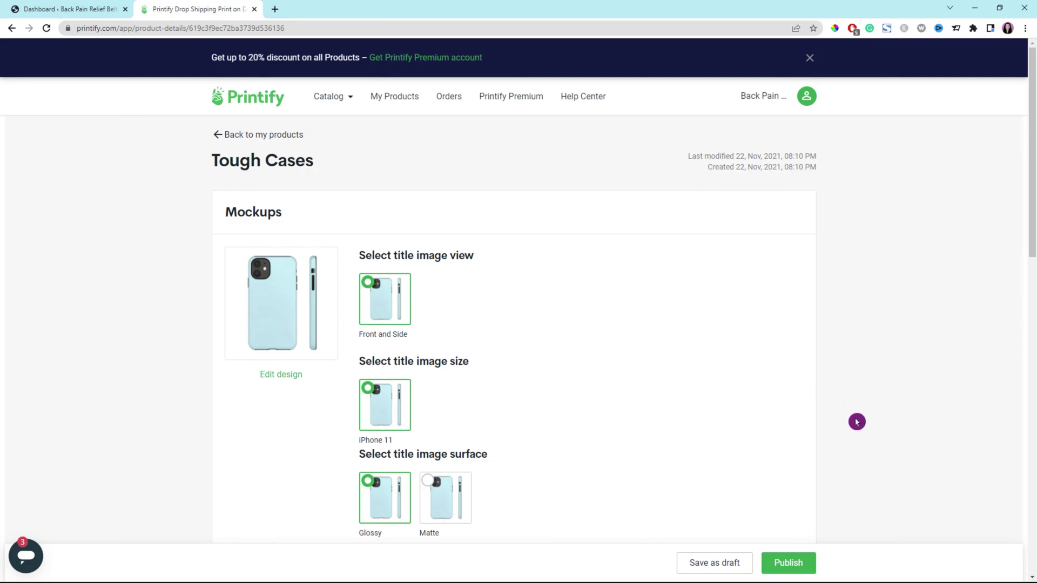
- Open Tough Cases' details from its Unpublished badge and scroll down to the Title field
{"action": "scroll", "coordinate": [856, 422], "scroll_direction": "down", "scroll_amount": 2}
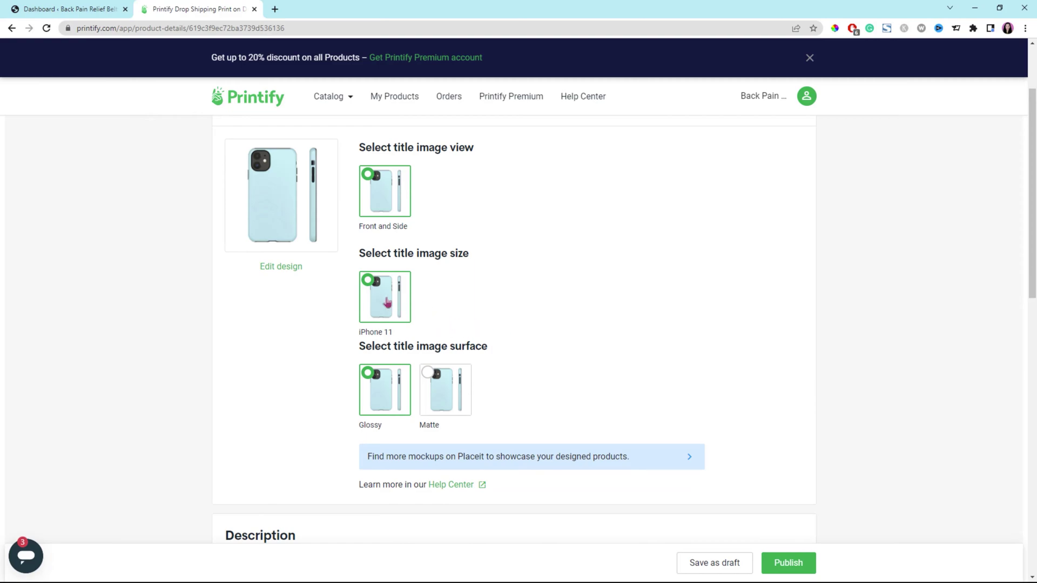
{"action": "left_click", "coordinate": [471, 300]}
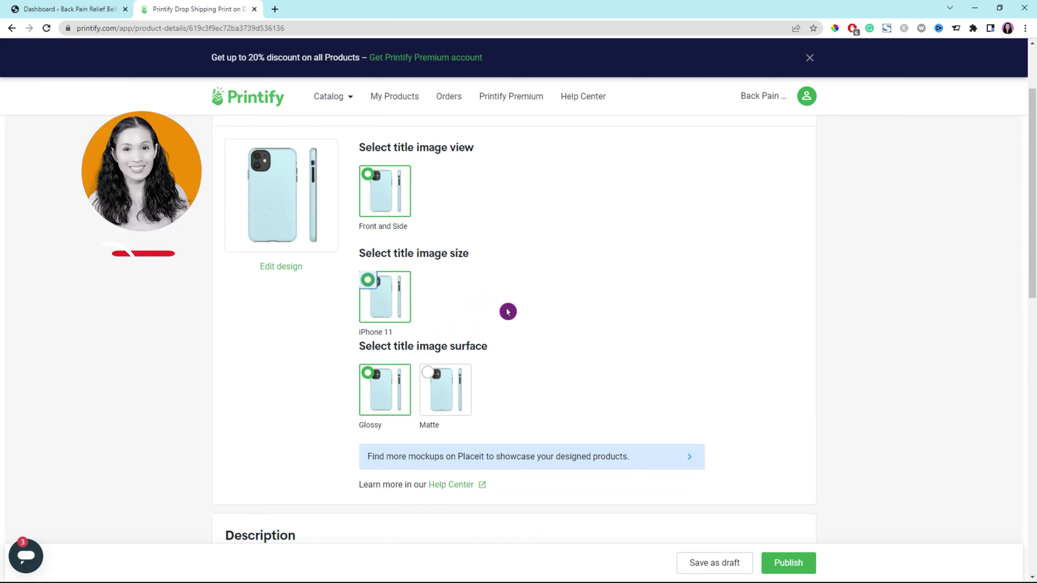
{"action": "scroll", "coordinate": [528, 317], "scroll_direction": "down", "scroll_amount": 4}
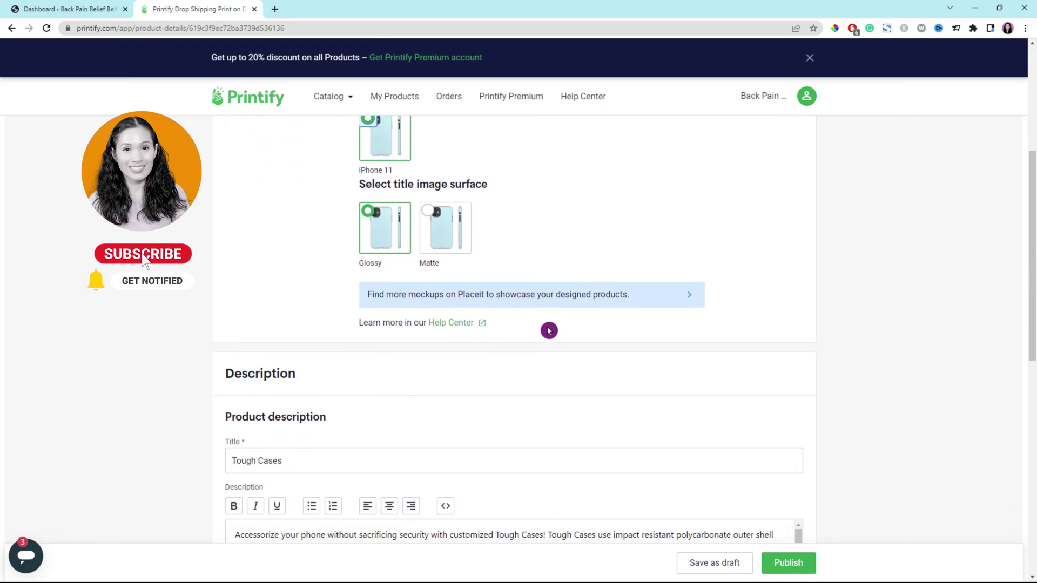
{"action": "scroll", "coordinate": [549, 330], "scroll_direction": "down", "scroll_amount": 1}
{"action": "scroll", "coordinate": [347, 362], "scroll_direction": "down", "scroll_amount": 1}
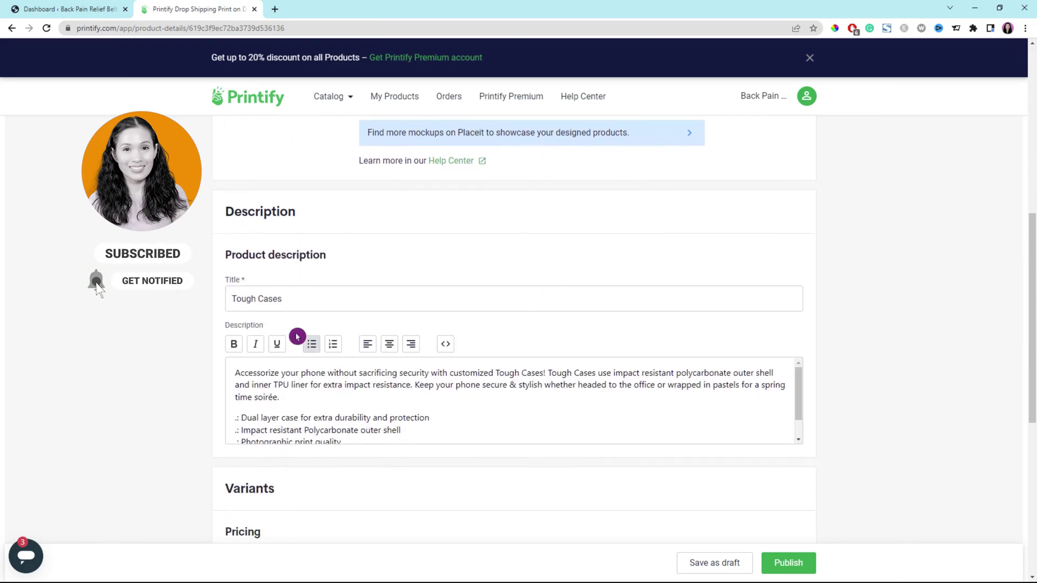
{"action": "left_click", "coordinate": [296, 299]}
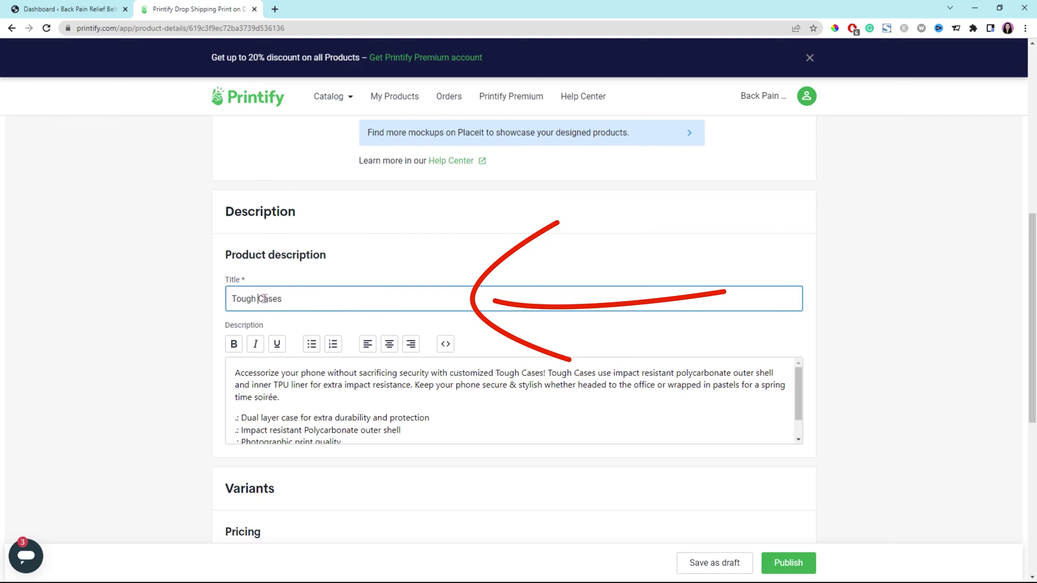
{"action": "type", "text": "iPh"}
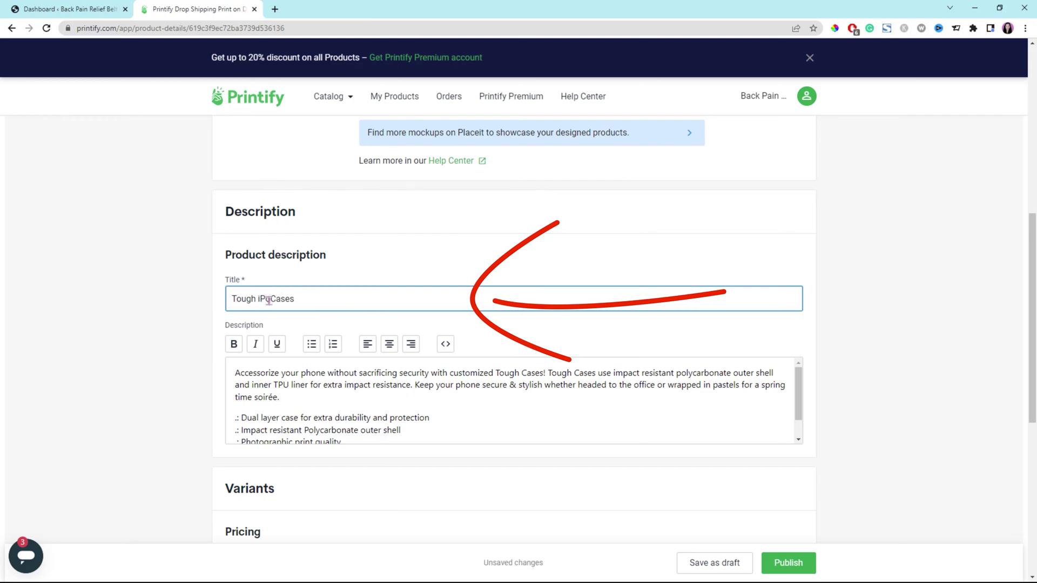
{"action": "type", "text": "hone"}
{"action": "left_click", "coordinate": [231, 297]}
{"action": "type", "text": "Blue"}
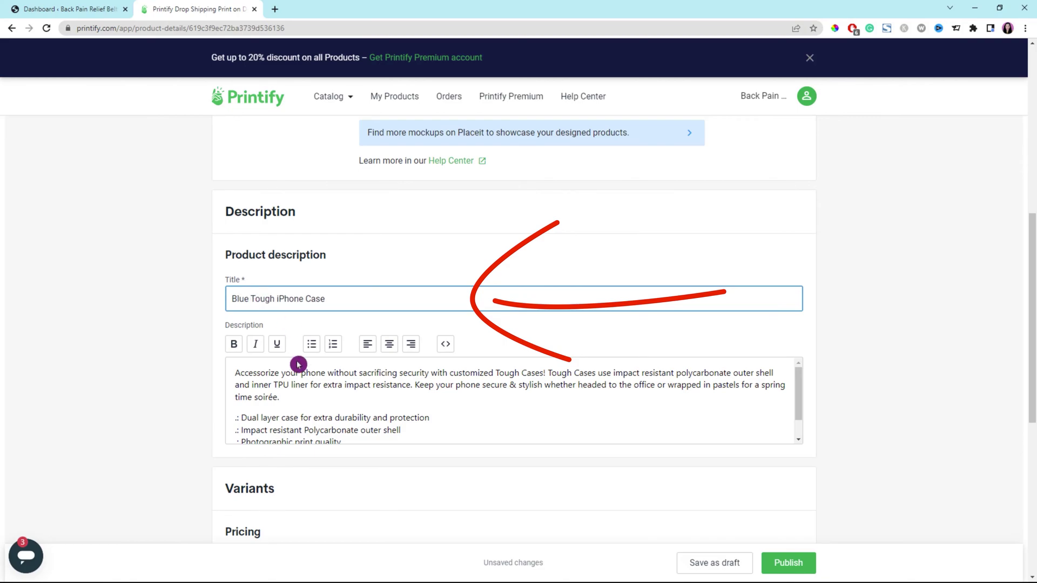
{"action": "left_click", "coordinate": [358, 403]}
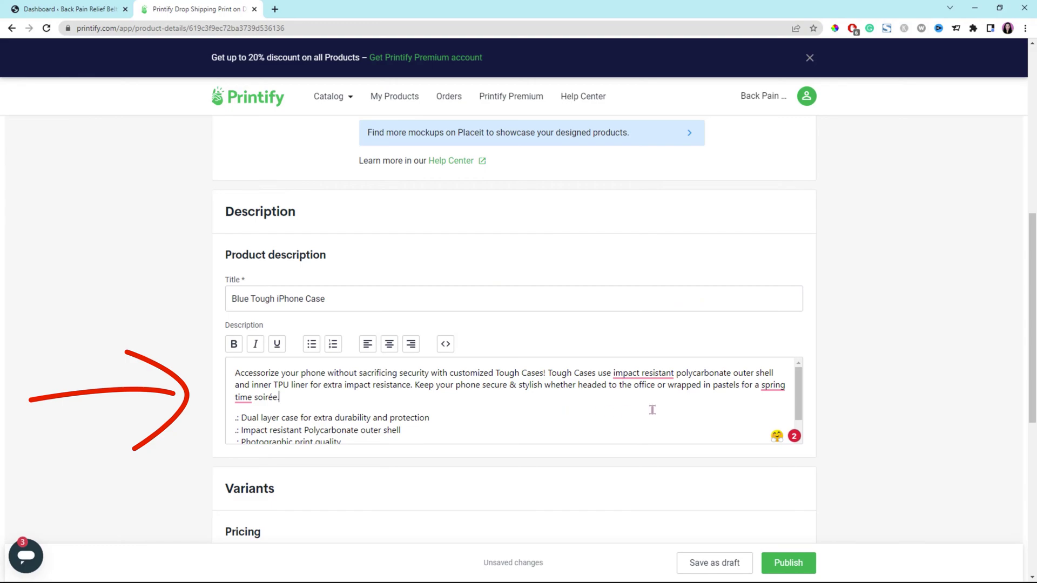
{"action": "mouse_move", "coordinate": [655, 380]}
{"action": "left_click", "coordinate": [670, 404]}
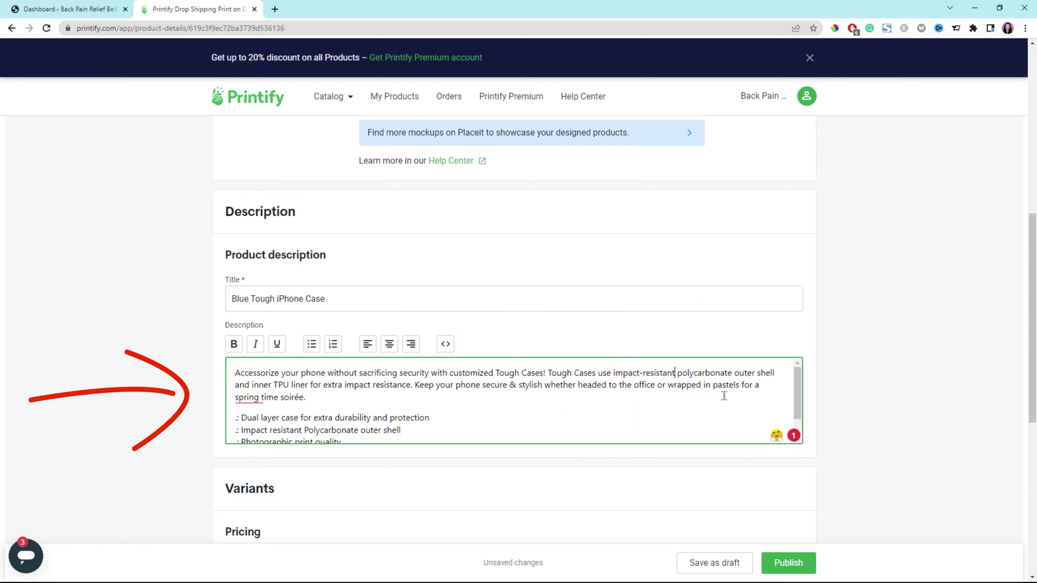
{"action": "mouse_move", "coordinate": [265, 399]}
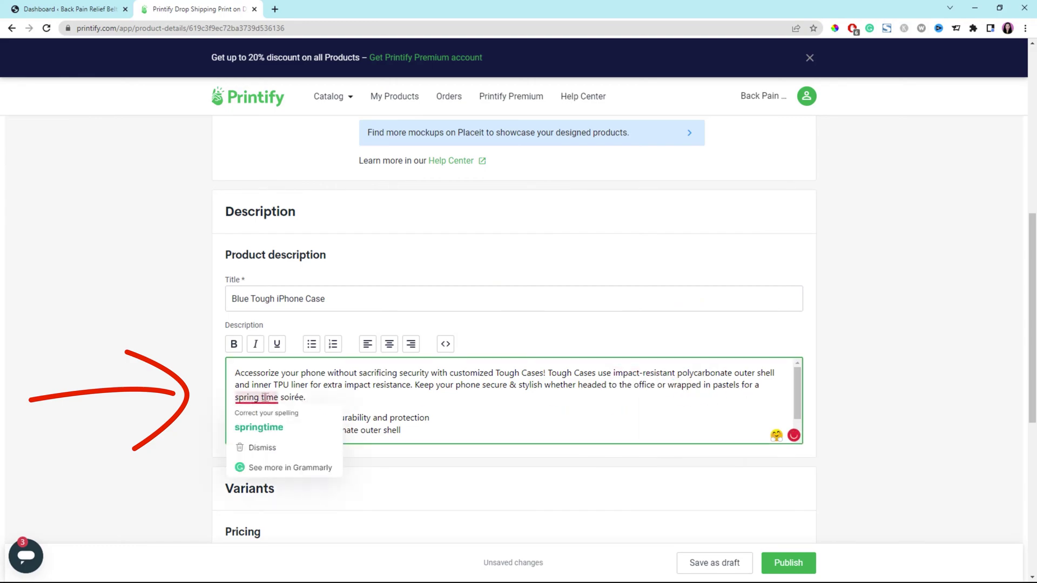
{"action": "left_click", "coordinate": [273, 431]}
{"action": "scroll", "coordinate": [483, 412], "scroll_direction": "down", "scroll_amount": 1}
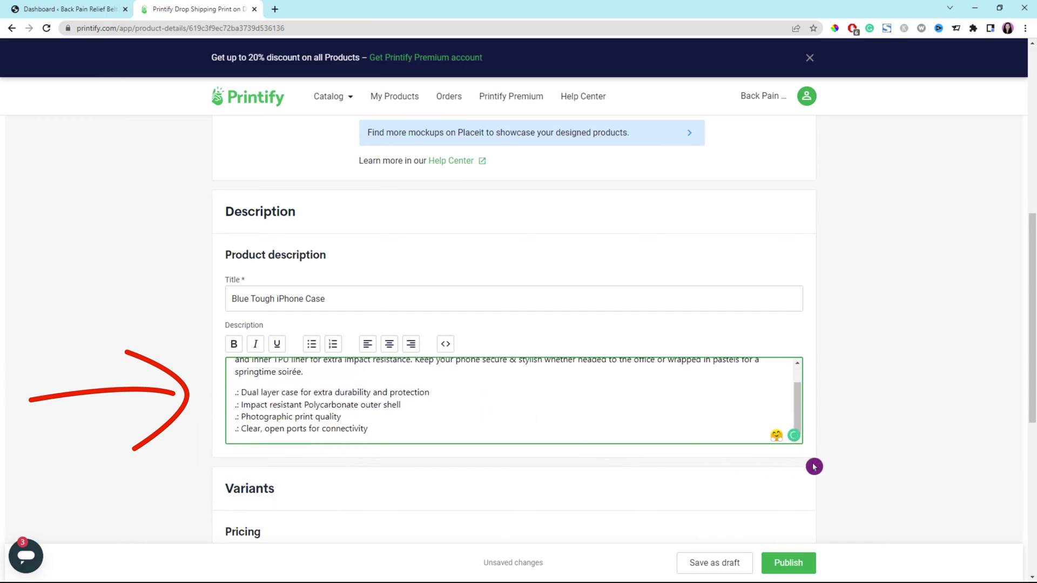
{"action": "scroll", "coordinate": [842, 459], "scroll_direction": "down", "scroll_amount": 5}
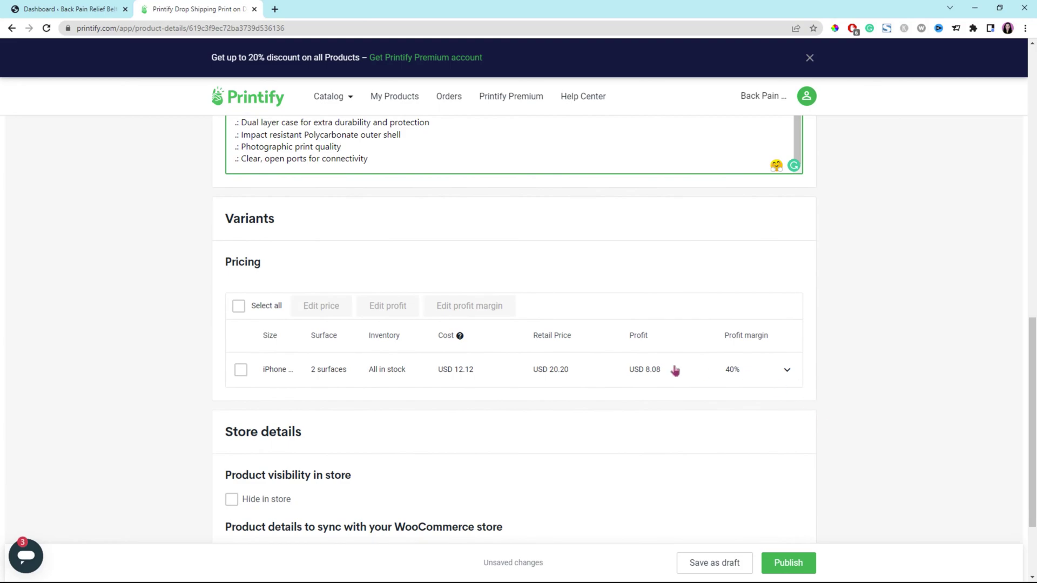
- Expand the iPhone case variants and change Glossy and Matte retail prices from 20.2 to 25.2
{"action": "scroll", "coordinate": [718, 359], "scroll_direction": "down", "scroll_amount": 1}
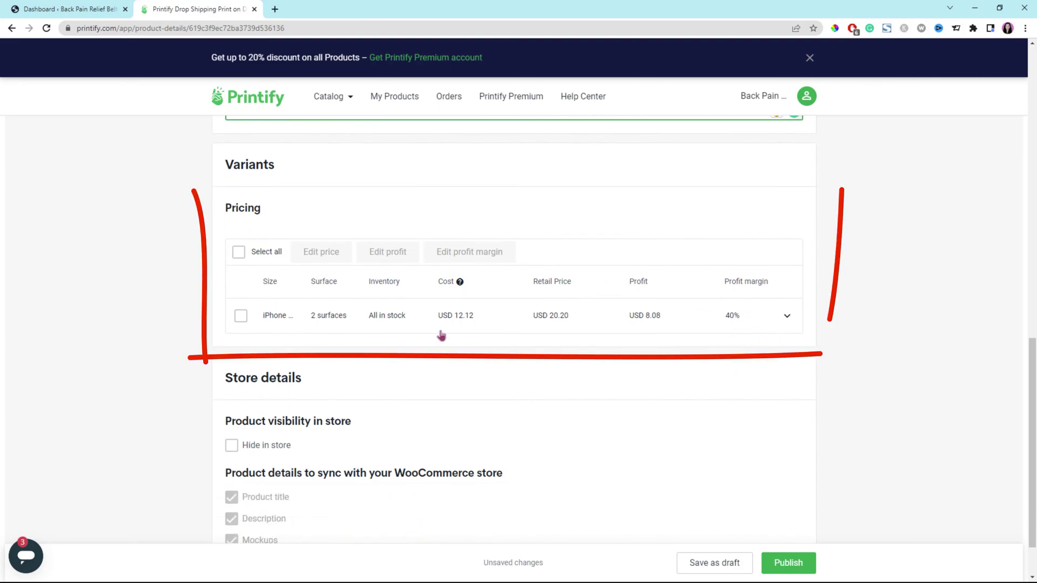
{"action": "left_click", "coordinate": [787, 318]}
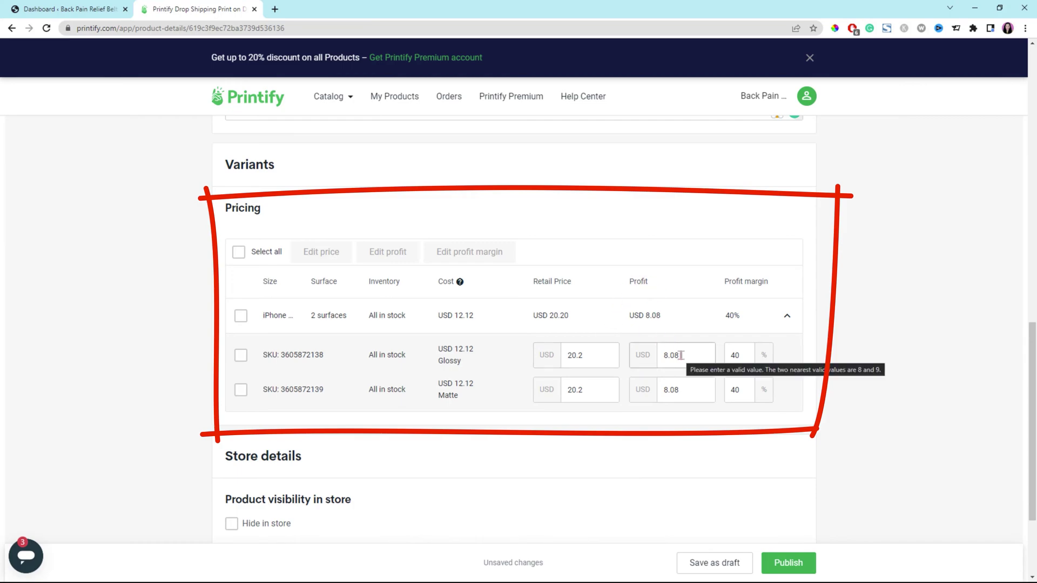
{"action": "left_click", "coordinate": [573, 354]}
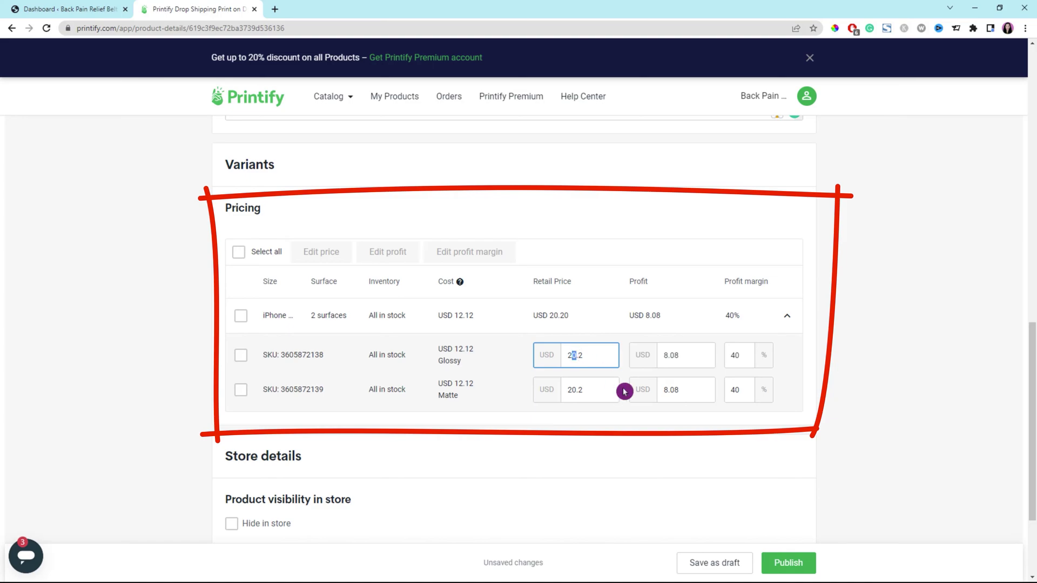
{"action": "type", "text": "5"}
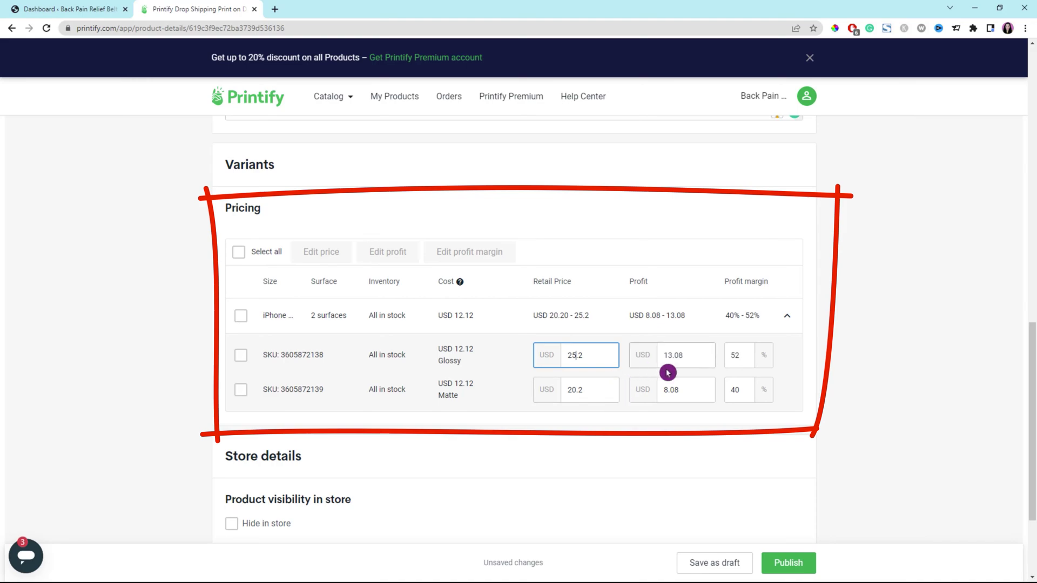
{"action": "left_click_drag", "start_coordinate": [572, 386], "coordinate": [575, 387]}
{"action": "type", "text": "5"}
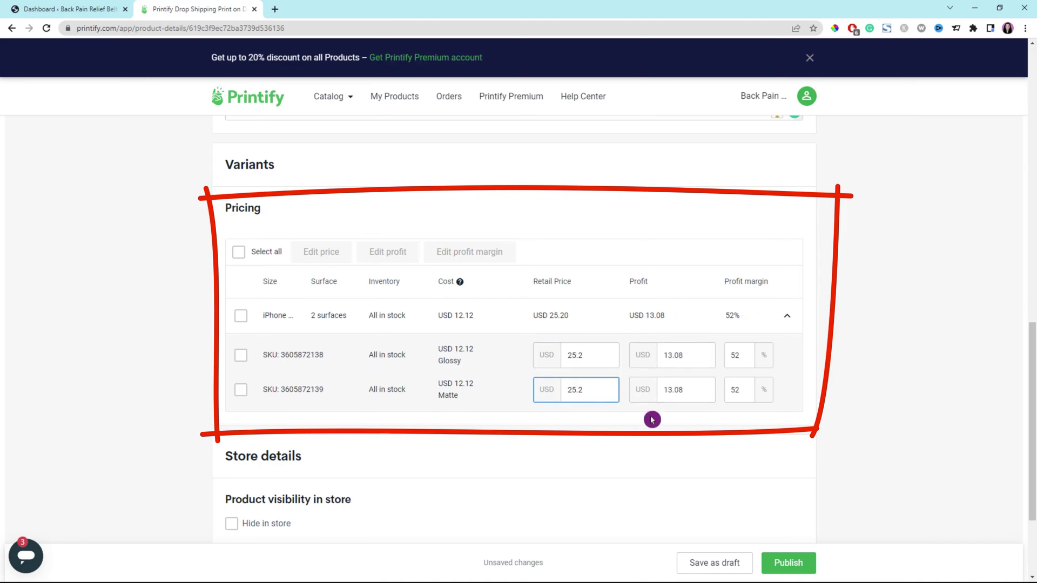
{"action": "scroll", "coordinate": [836, 430], "scroll_direction": "down", "scroll_amount": 3}
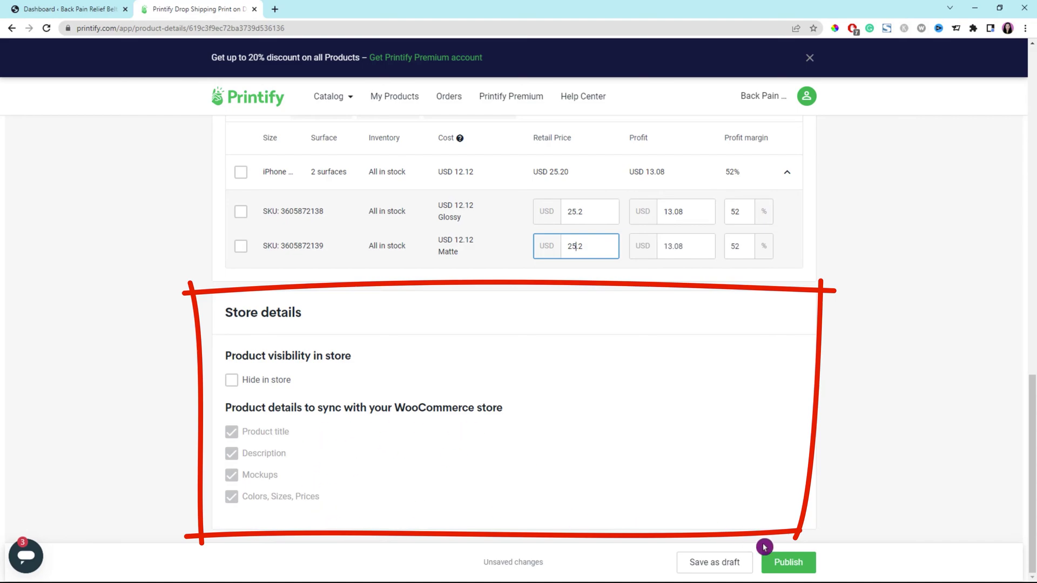
- Publish the Blue Tough iPhone Case from Printify, then return to the WordPress dashboard
{"action": "left_click", "coordinate": [792, 567]}
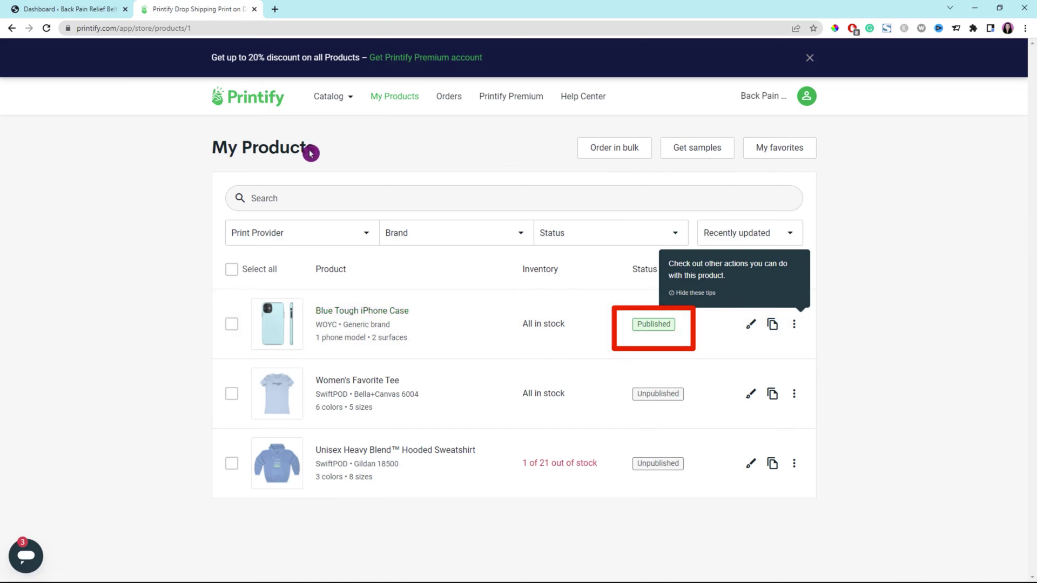
{"action": "left_click", "coordinate": [64, 11]}
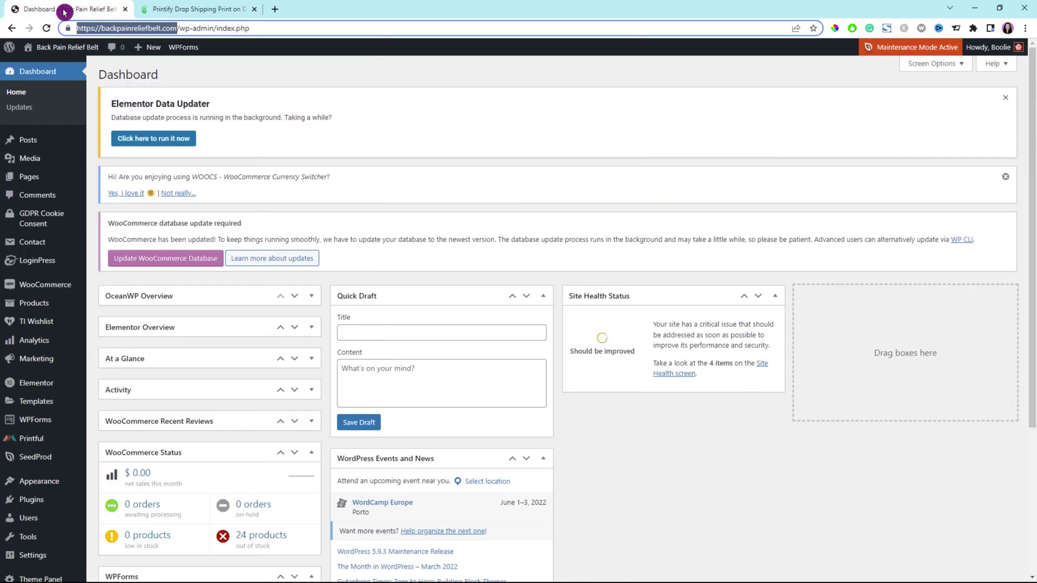
- Reload WordPress, list All Products, and open the Blue Tough iPhone Case ($25.20) for editing
{"action": "left_click", "coordinate": [222, 76]}
{"action": "left_click", "coordinate": [43, 30]}
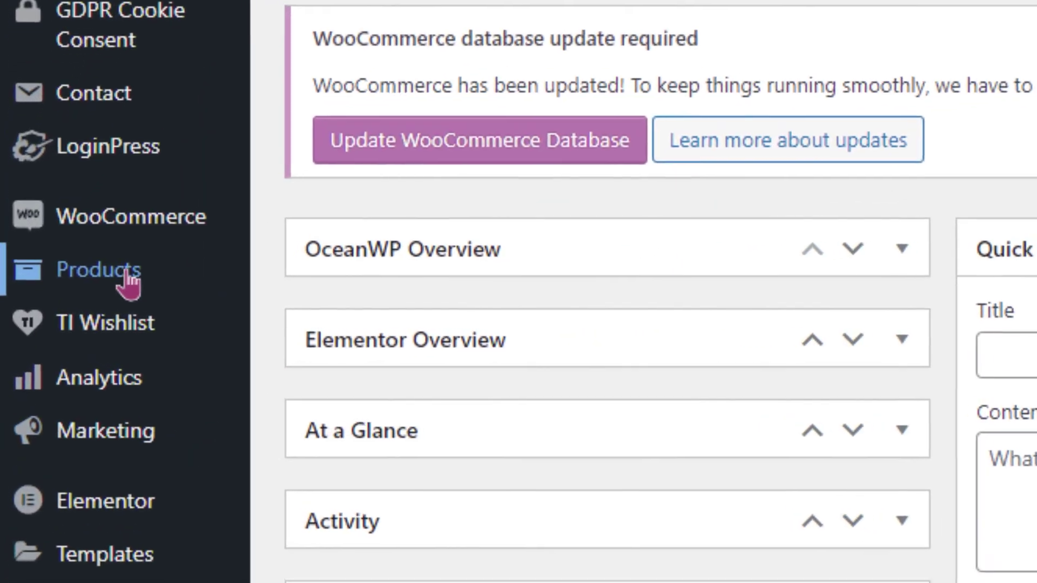
{"action": "mouse_move", "coordinate": [82, 288]}
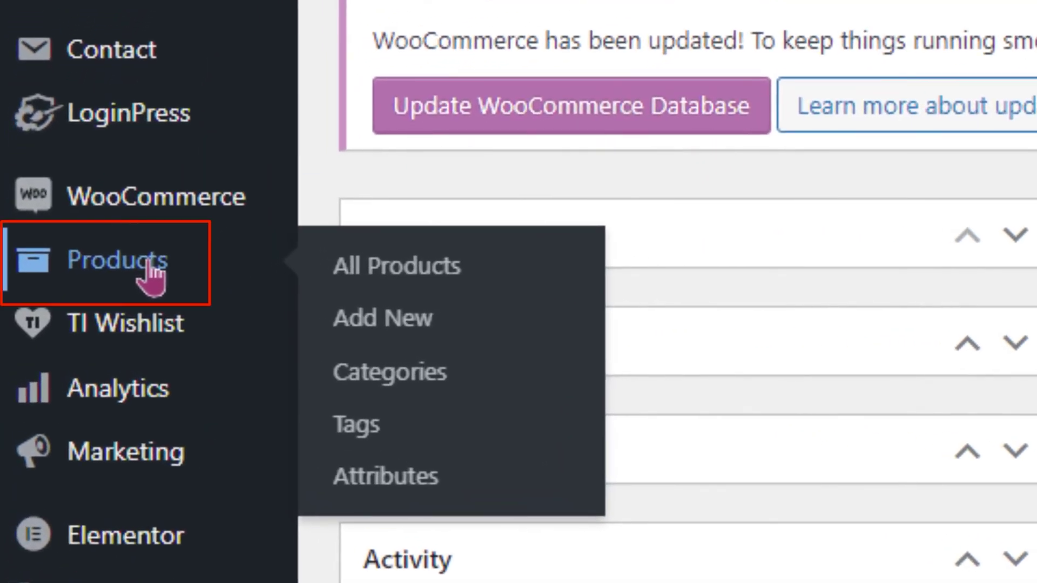
{"action": "left_click", "coordinate": [149, 264]}
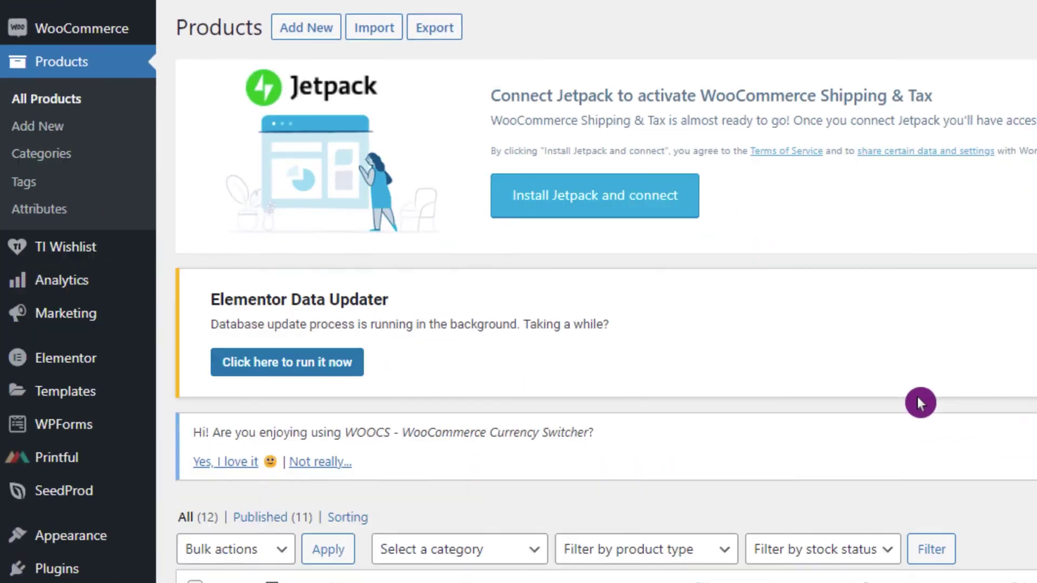
{"action": "scroll", "coordinate": [918, 403], "scroll_direction": "down", "scroll_amount": 3}
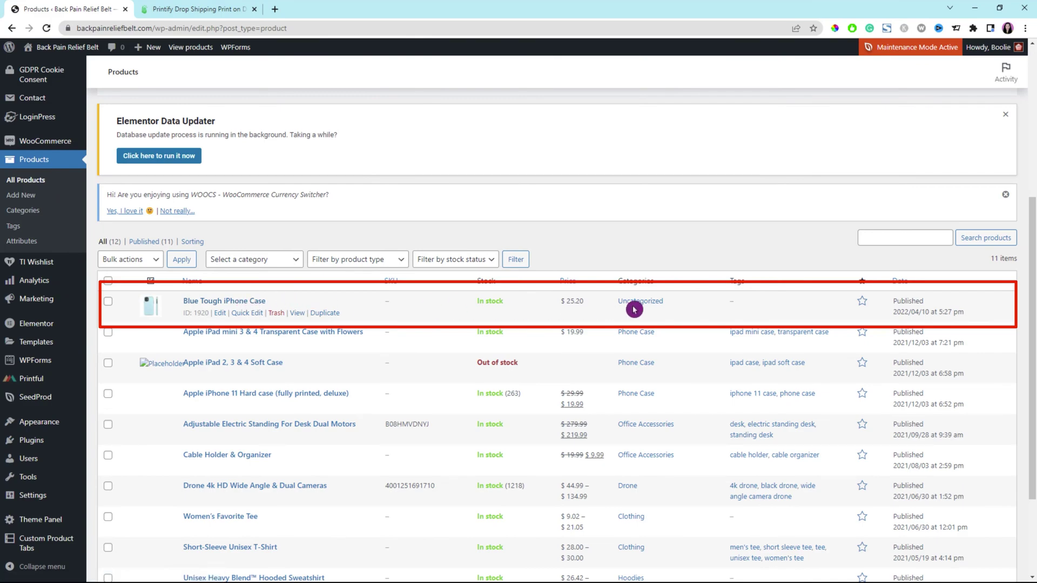
{"action": "left_click", "coordinate": [242, 302]}
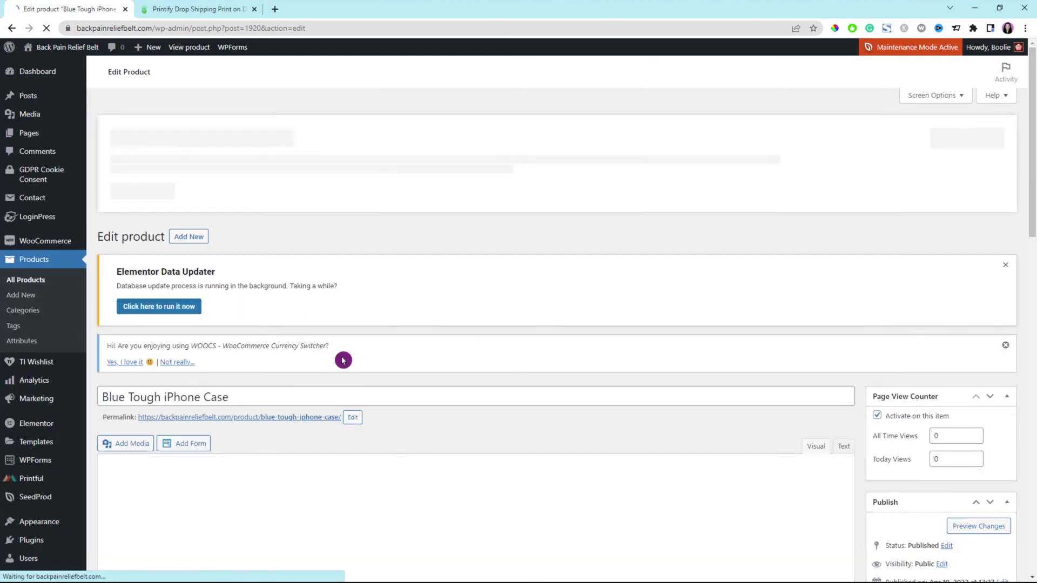
- Scroll the Edit product page to review the imported description with 'impact-resistant' and 'springtime soirée'
{"action": "scroll", "coordinate": [452, 377], "scroll_direction": "down", "scroll_amount": 5}
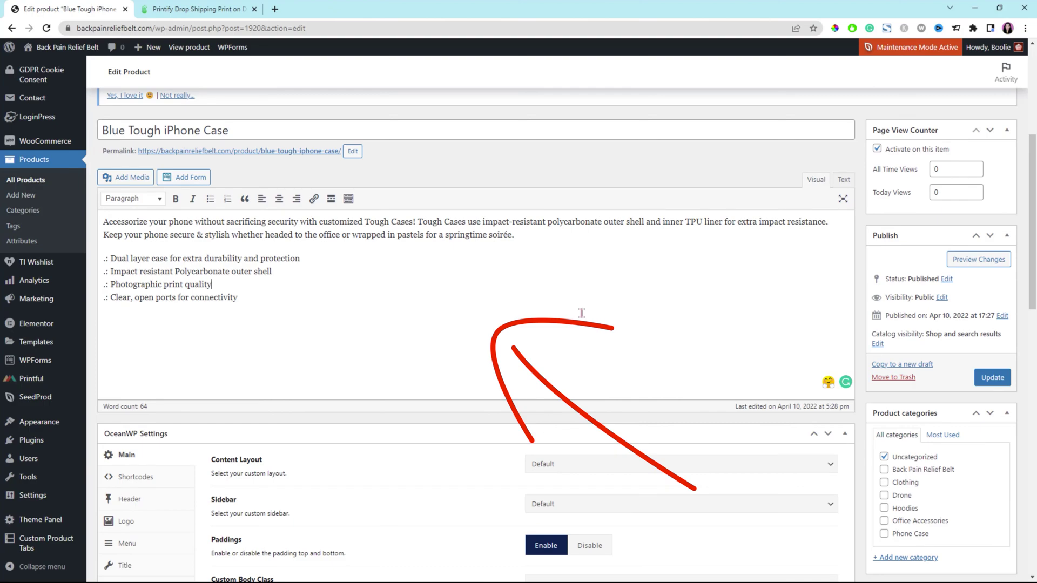
{"action": "scroll", "coordinate": [581, 313], "scroll_direction": "down", "scroll_amount": 1}
{"action": "scroll", "coordinate": [582, 290], "scroll_direction": "down", "scroll_amount": 2}
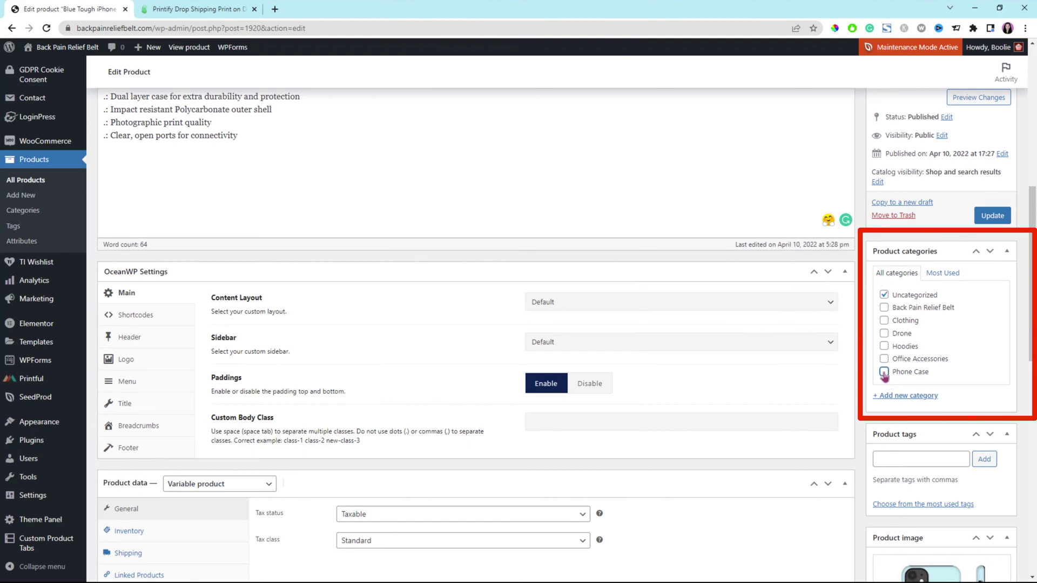
- File the Blue Tough iPhone Case under the Phone Case category instead of Uncategorized
{"action": "left_click", "coordinate": [883, 373]}
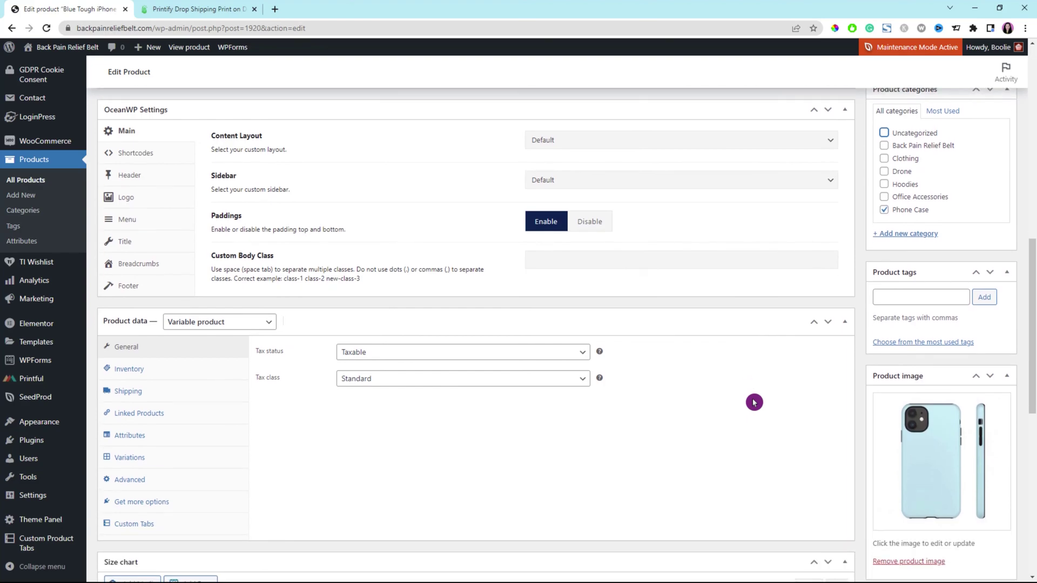
{"action": "scroll", "coordinate": [753, 403], "scroll_direction": "down", "scroll_amount": 1}
{"action": "left_click", "coordinate": [888, 245]}
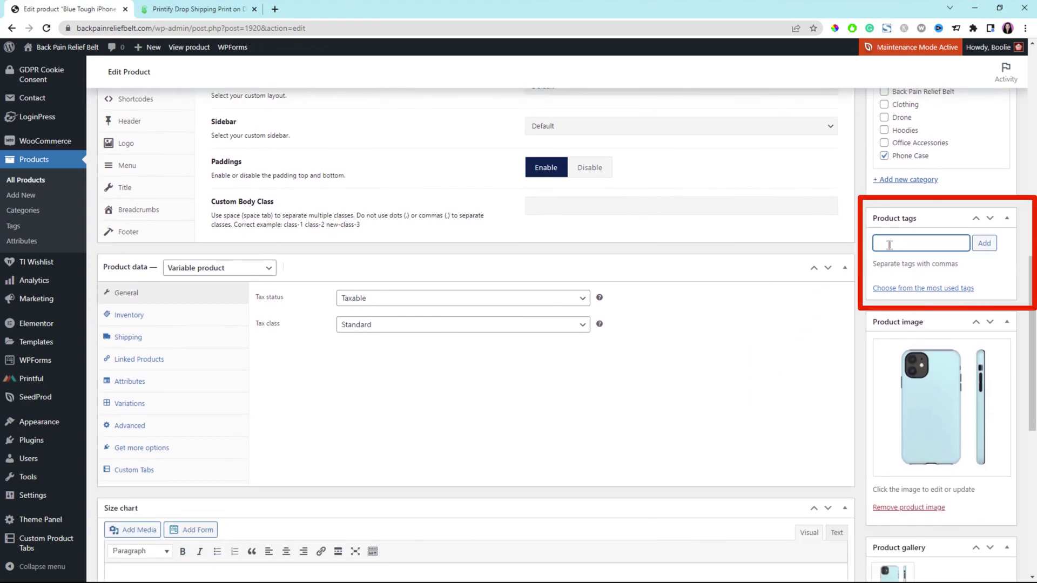
- Add the product tags iphone case, blue iphone case and iphone 11 case
{"action": "type", "text": "iphone ca"}
{"action": "key", "text": "Return"}
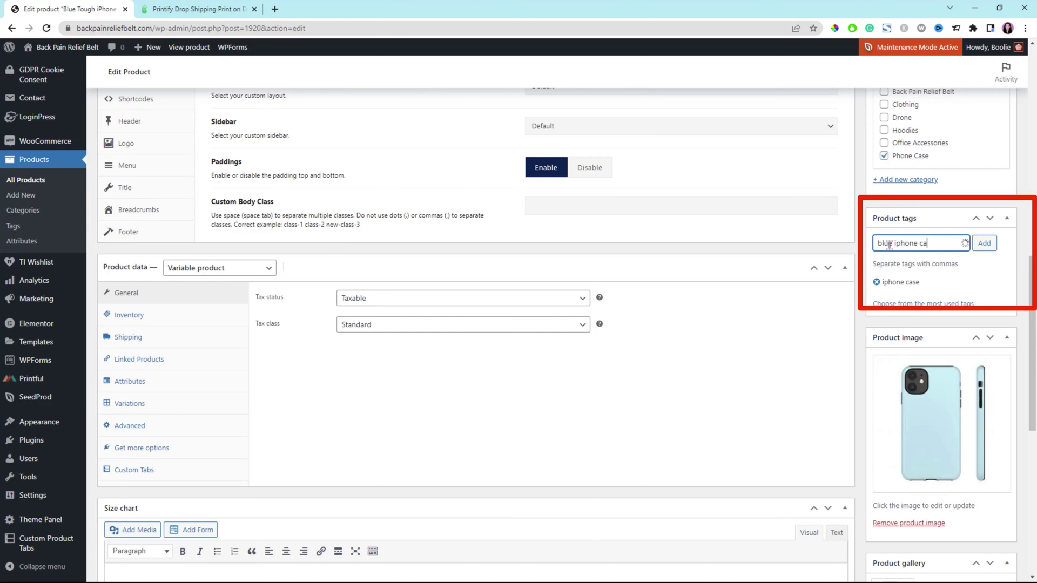
{"action": "key", "text": "Return"}
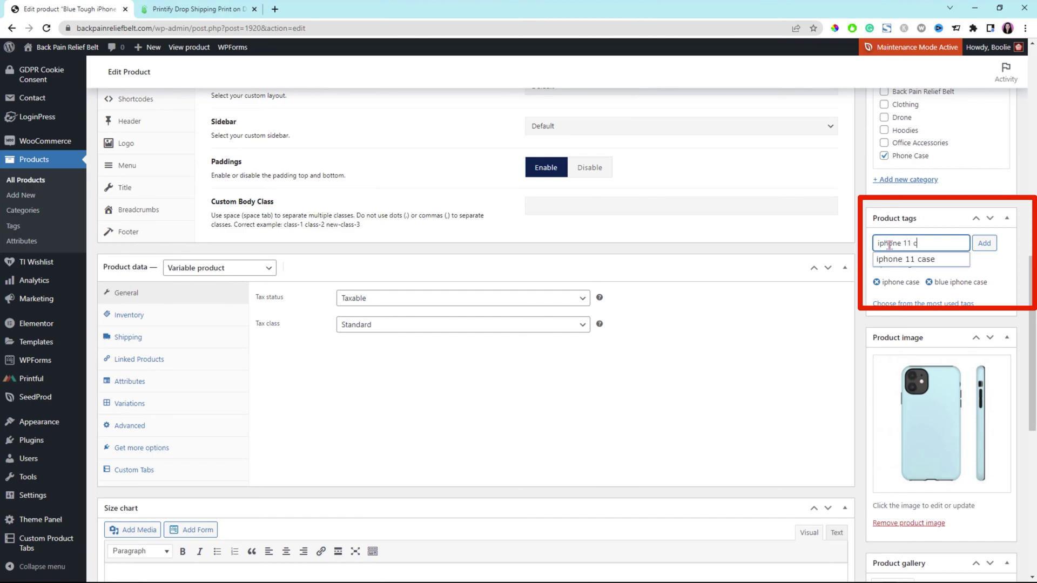
{"action": "key", "text": "Return"}
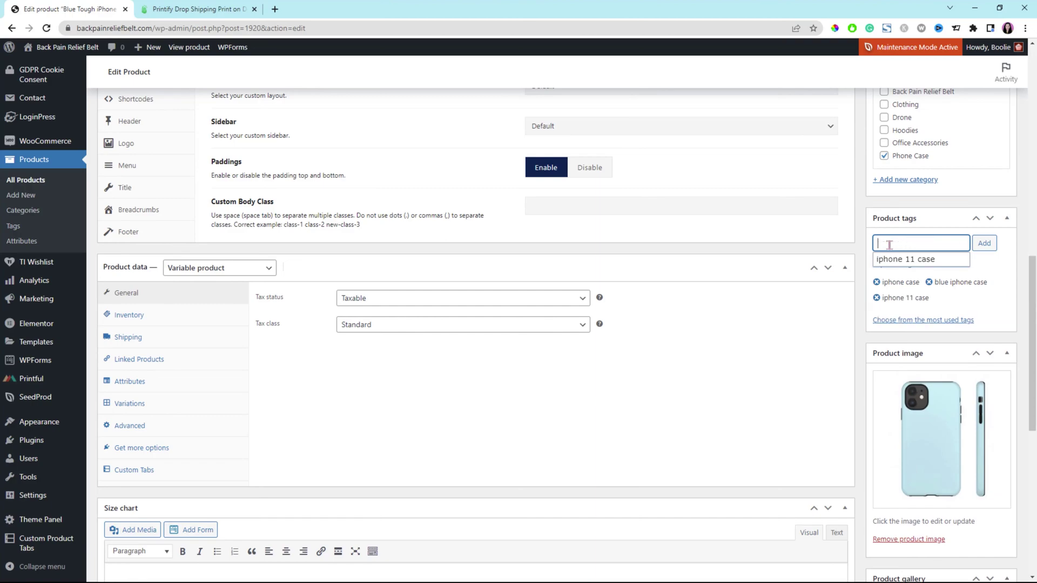
{"action": "scroll", "coordinate": [798, 430], "scroll_direction": "down", "scroll_amount": 3}
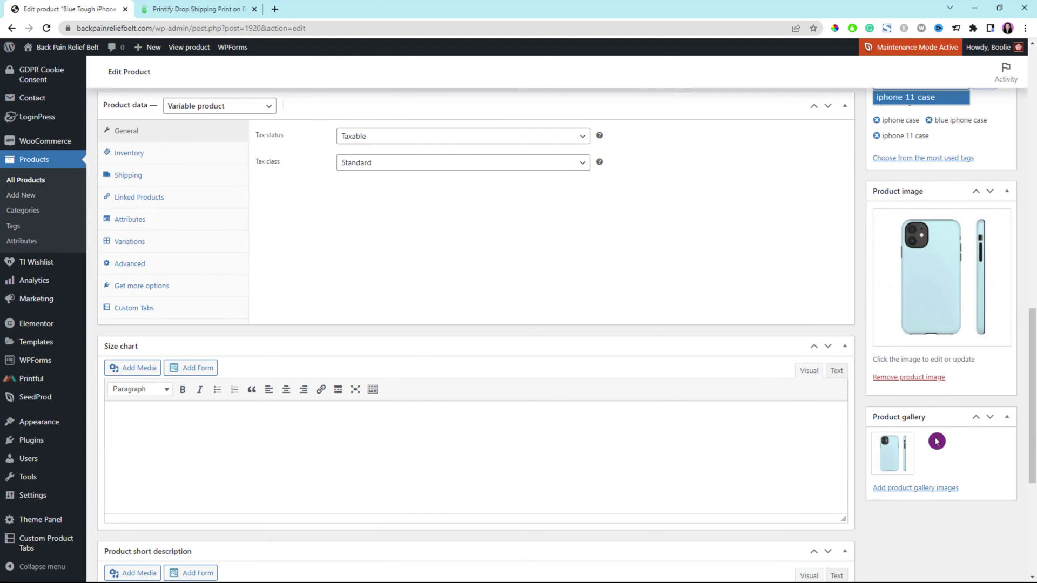
- Finish the Size chart placeholder text so it reads 'Add its size here.'
{"action": "scroll", "coordinate": [402, 451], "scroll_direction": "down", "scroll_amount": 1}
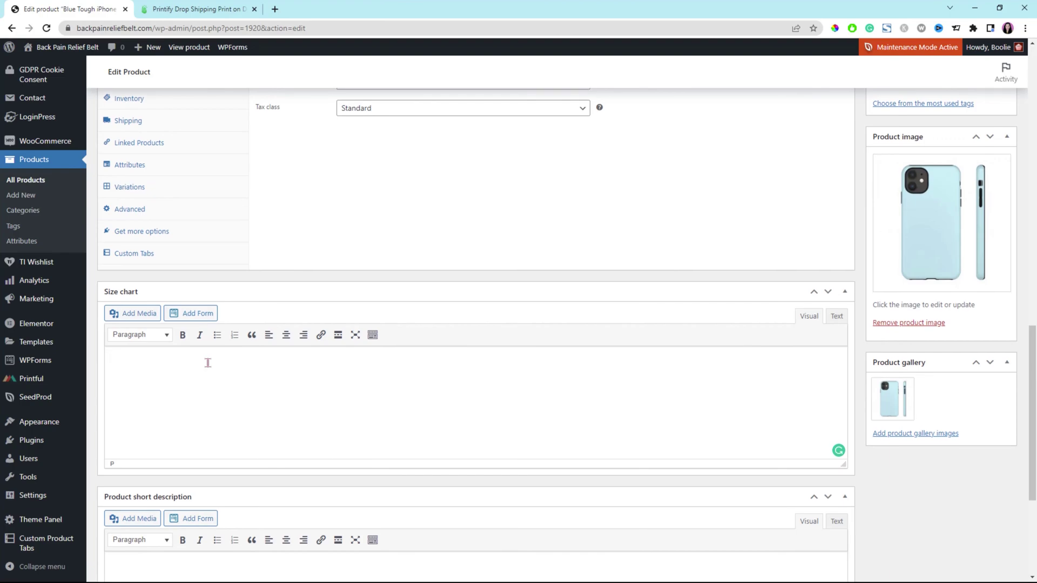
{"action": "scroll", "coordinate": [208, 362], "scroll_direction": "down", "scroll_amount": 1}
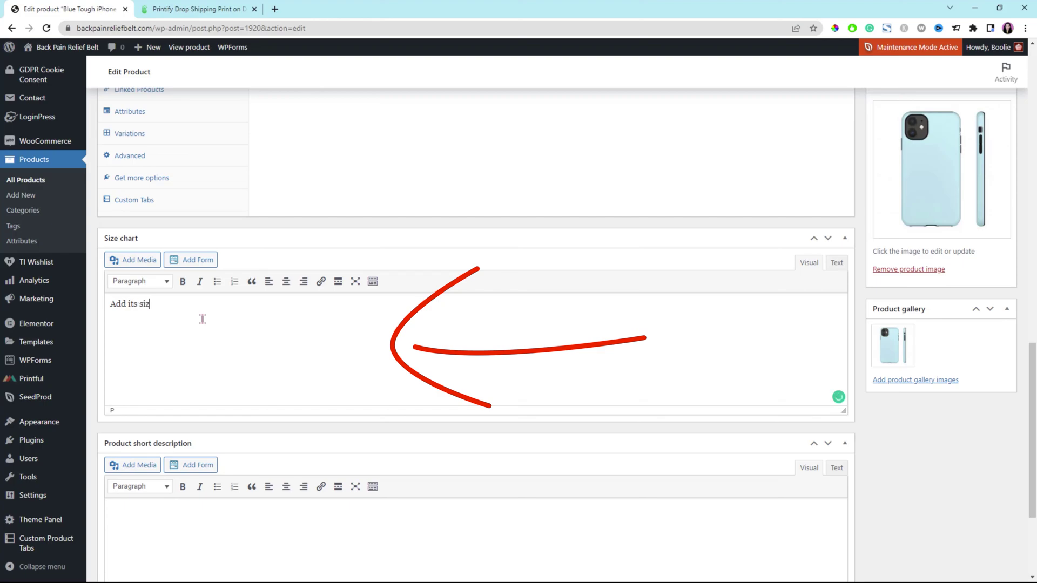
{"action": "type", "text": "re.."}
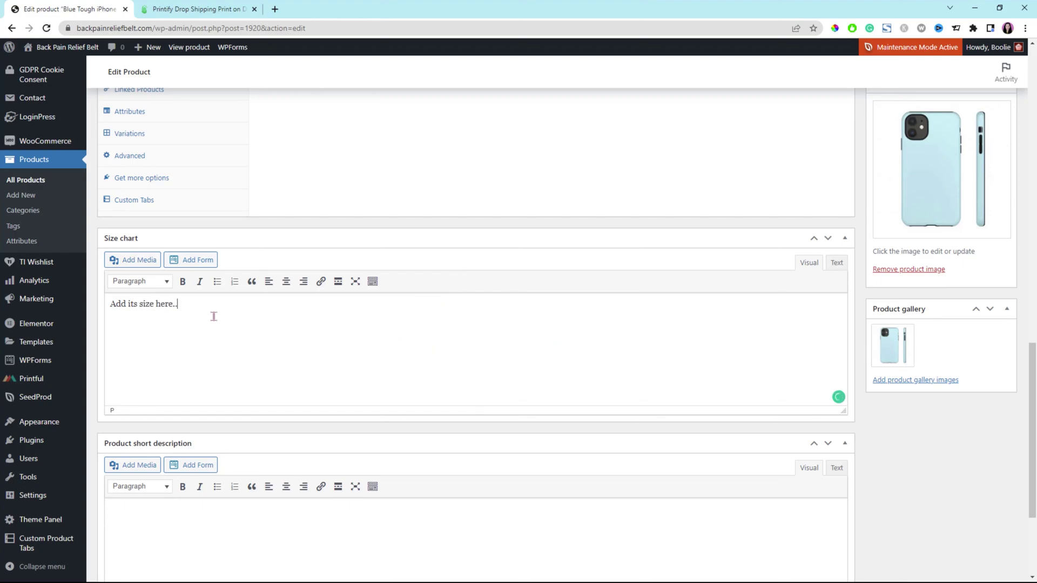
{"action": "scroll", "coordinate": [214, 315], "scroll_direction": "down", "scroll_amount": 3}
{"action": "left_click", "coordinate": [204, 350]}
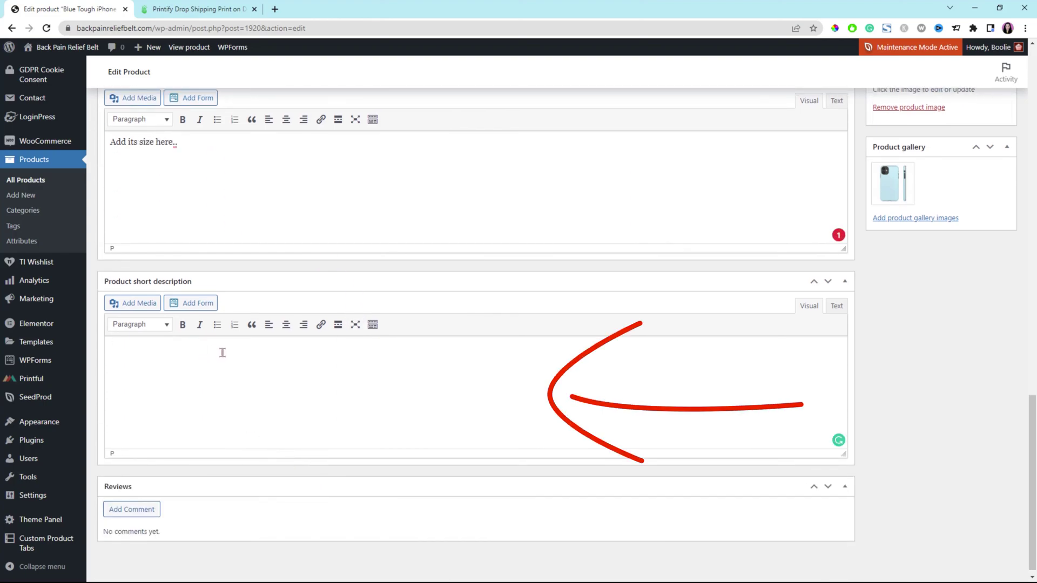
- Write the short description 'Add something here, this will show on the top of the page.' using Grammarly fixes
{"action": "type", "text": "Add some thing here, this will show on top of page."}
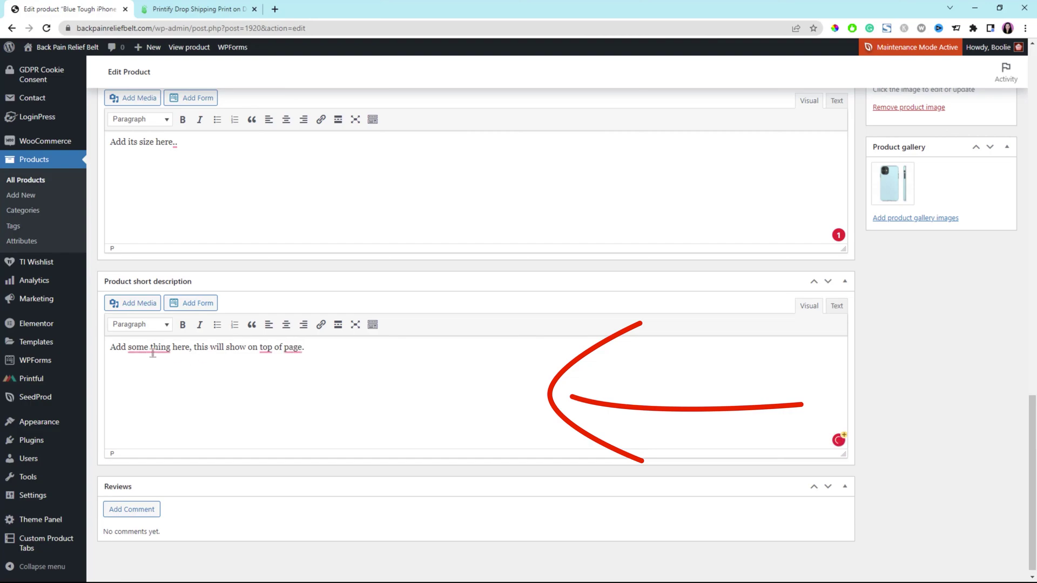
{"action": "mouse_move", "coordinate": [153, 354]}
{"action": "left_click", "coordinate": [143, 378]}
{"action": "mouse_move", "coordinate": [263, 350]}
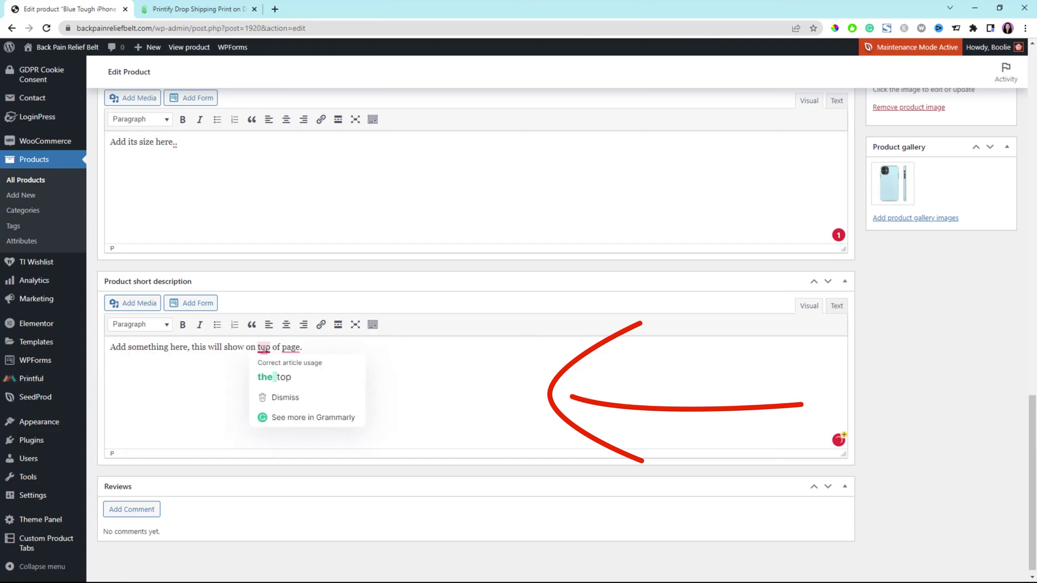
{"action": "left_click", "coordinate": [273, 377]}
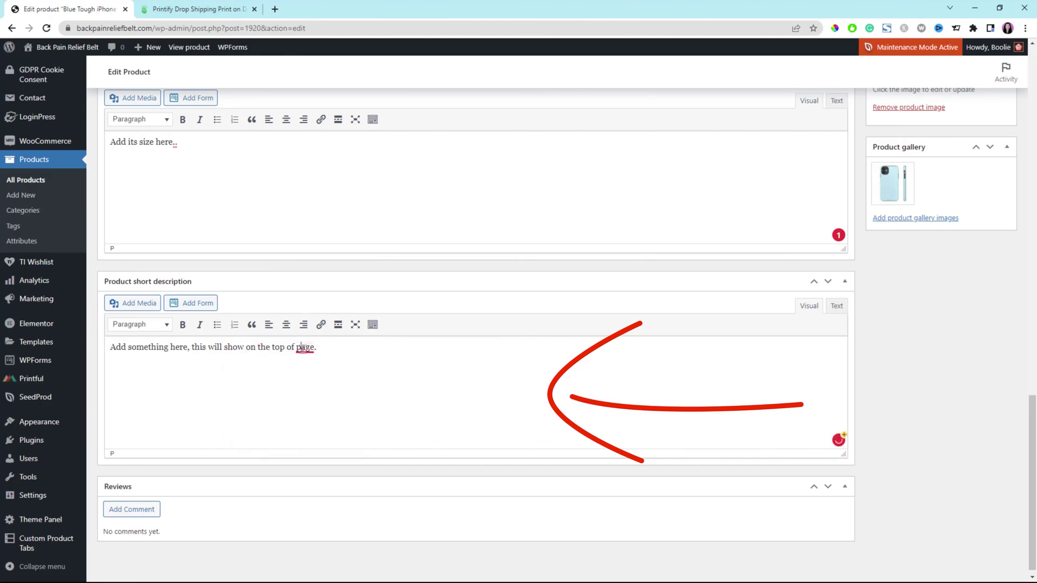
{"action": "mouse_move", "coordinate": [302, 348]}
{"action": "left_click", "coordinate": [306, 378]}
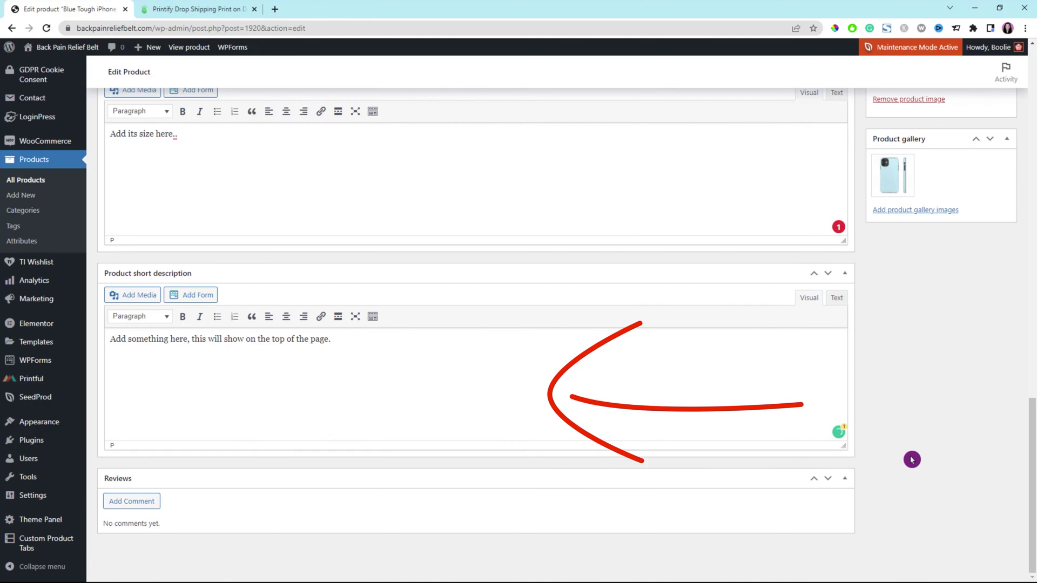
- Save the product edits with Update
{"action": "scroll", "coordinate": [921, 446], "scroll_direction": "up", "scroll_amount": 4}
{"action": "scroll", "coordinate": [944, 430], "scroll_direction": "up", "scroll_amount": 10}
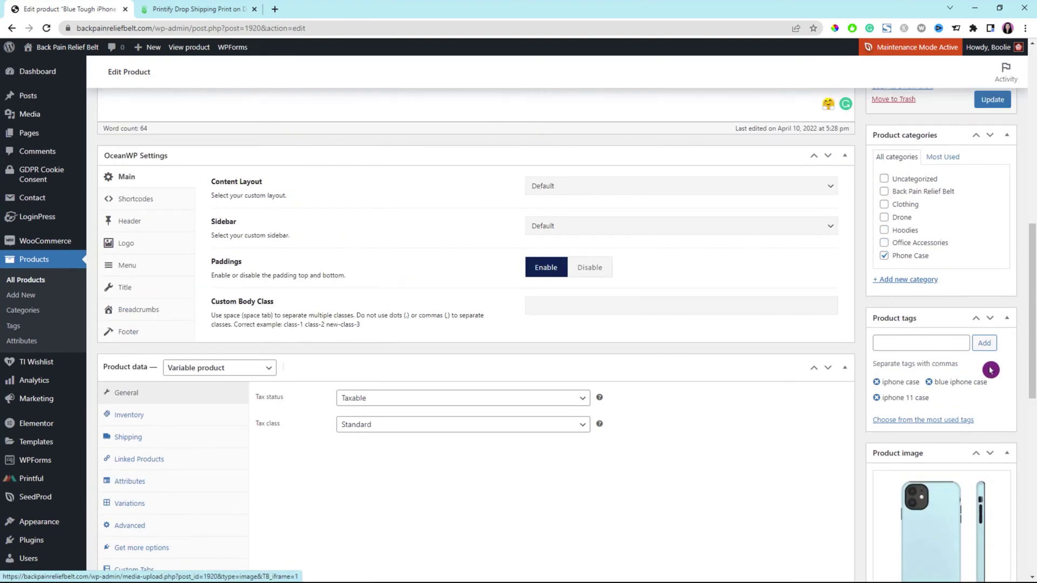
{"action": "scroll", "coordinate": [1002, 290], "scroll_direction": "up", "scroll_amount": 3}
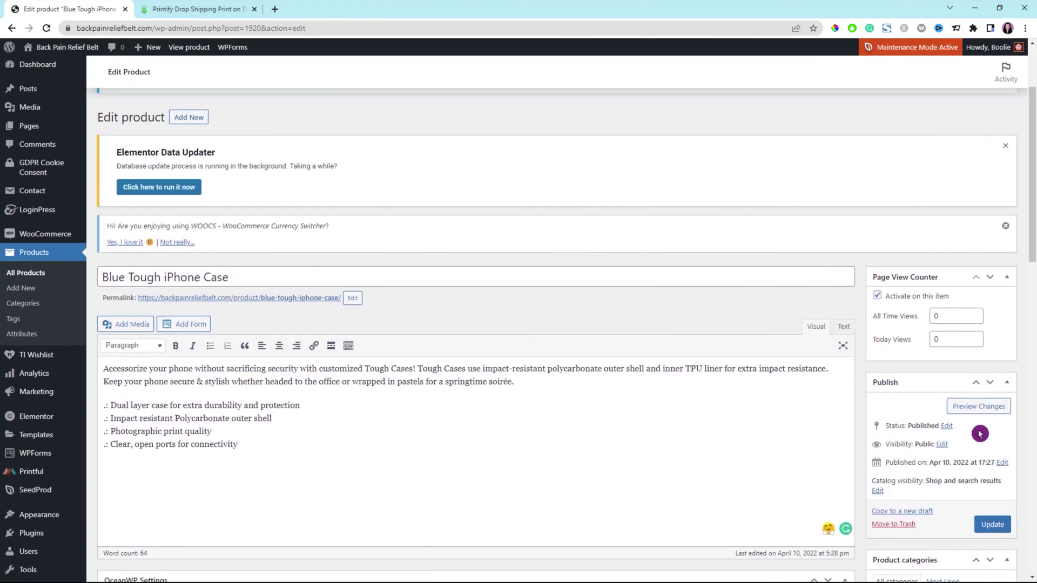
{"action": "scroll", "coordinate": [983, 361], "scroll_direction": "down", "scroll_amount": 1}
{"action": "left_click", "coordinate": [992, 425]}
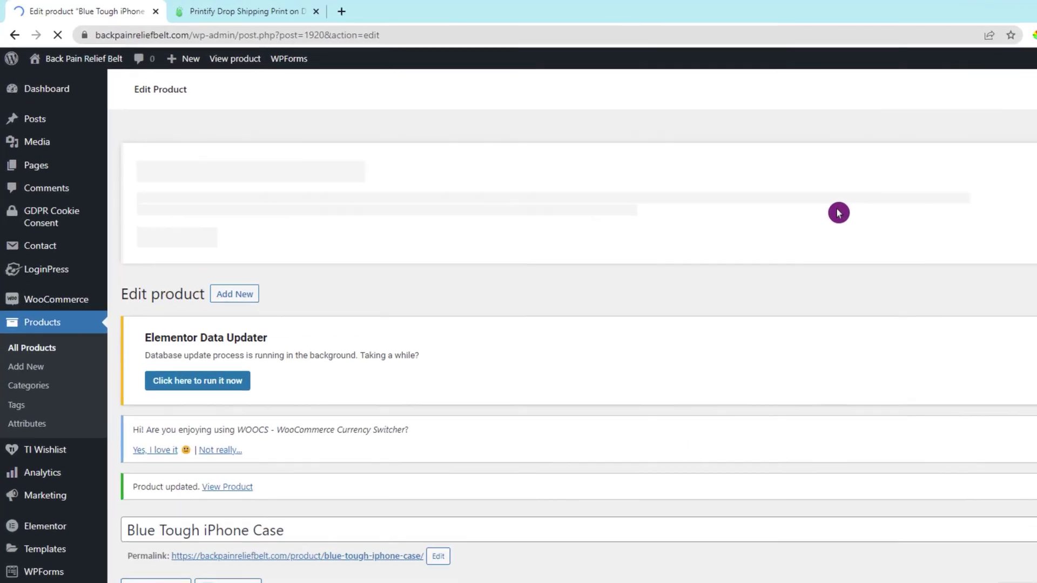
- Open the store's homepage in a new tab and switch to it
{"action": "mouse_move", "coordinate": [69, 64]}
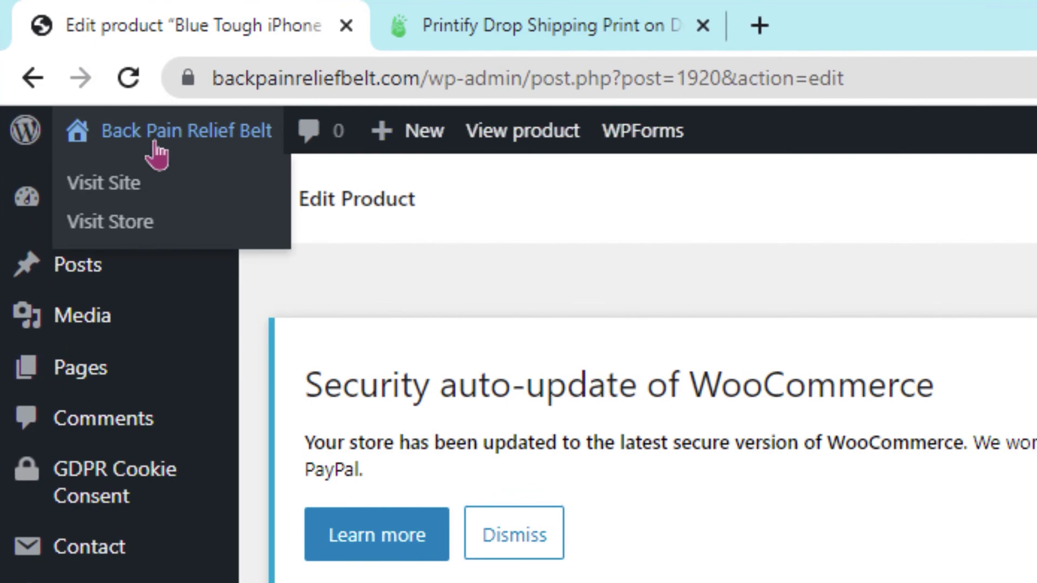
{"action": "right_click", "coordinate": [102, 186]}
{"action": "left_click", "coordinate": [196, 213]}
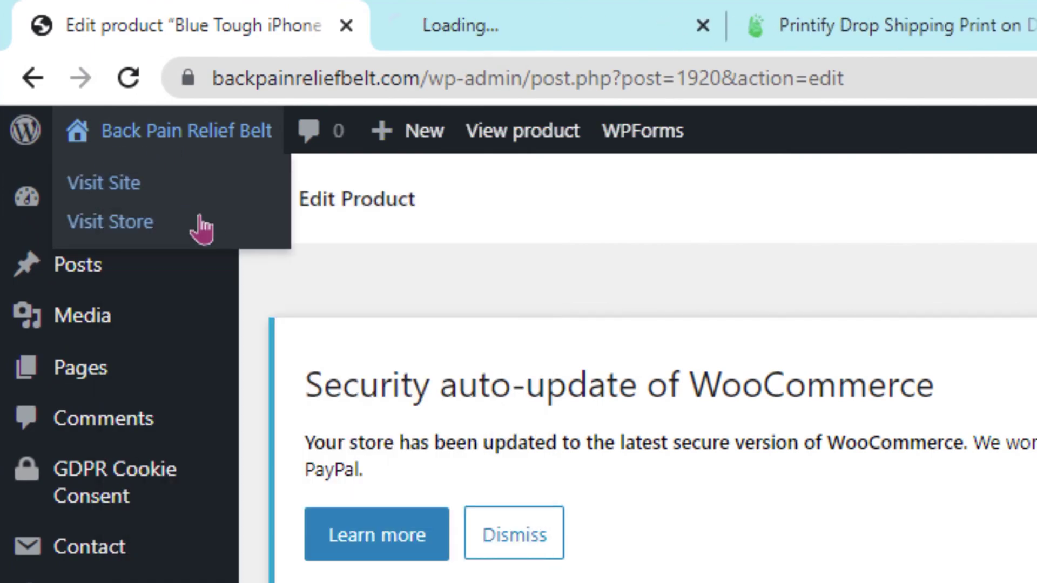
{"action": "left_click", "coordinate": [567, 32]}
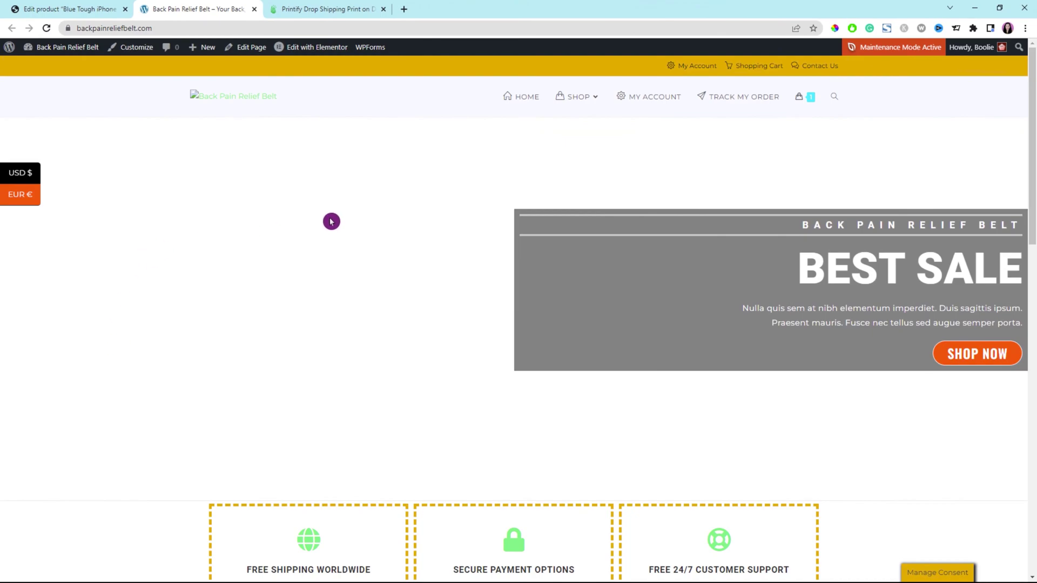
- Go to SHOP and open the Blue Tough iPhone Case product page showing $25.20
{"action": "left_click", "coordinate": [578, 98]}
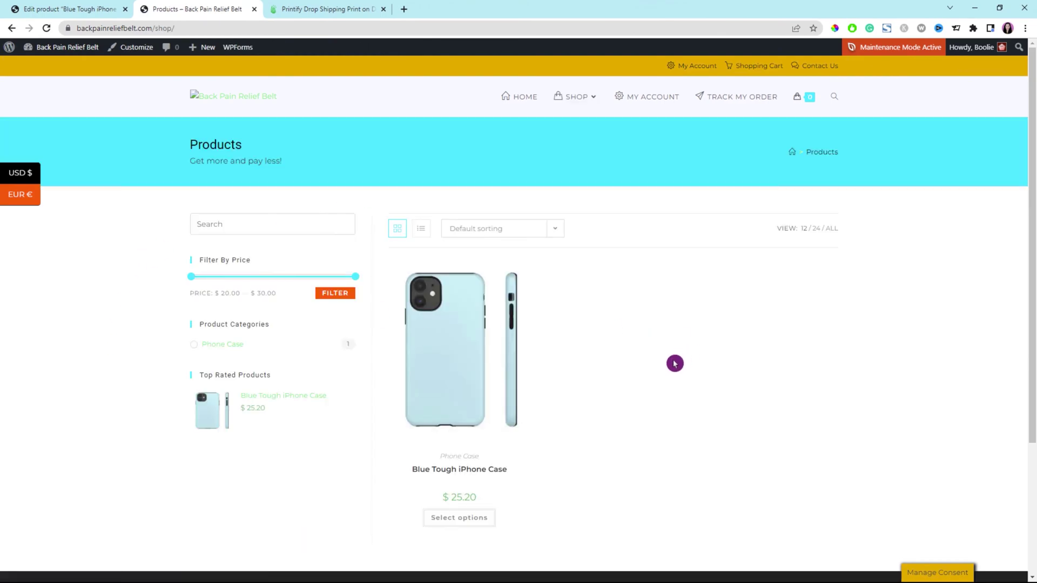
{"action": "left_click", "coordinate": [462, 390]}
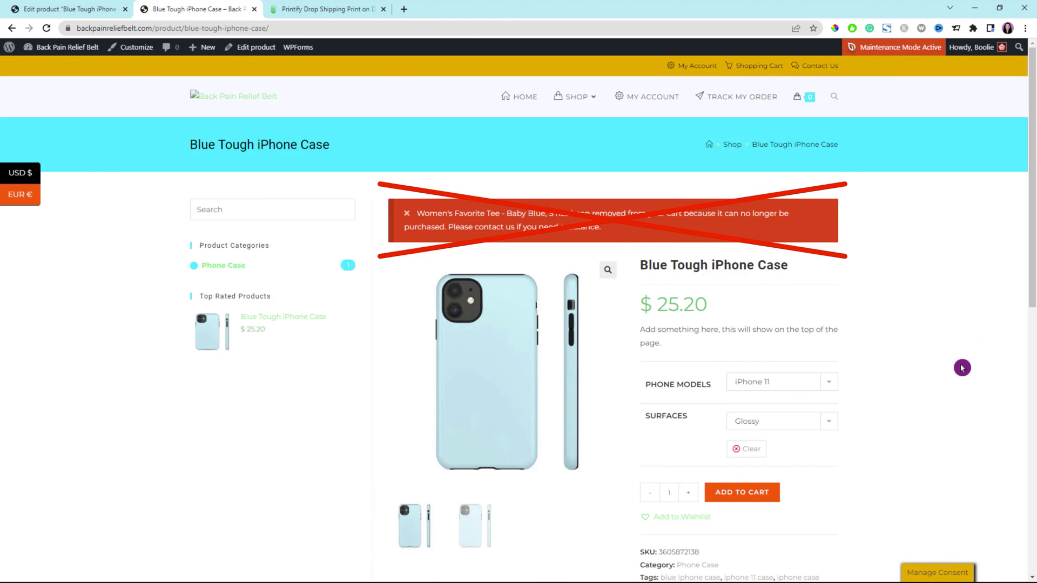
{"action": "scroll", "coordinate": [962, 368], "scroll_direction": "down", "scroll_amount": 2}
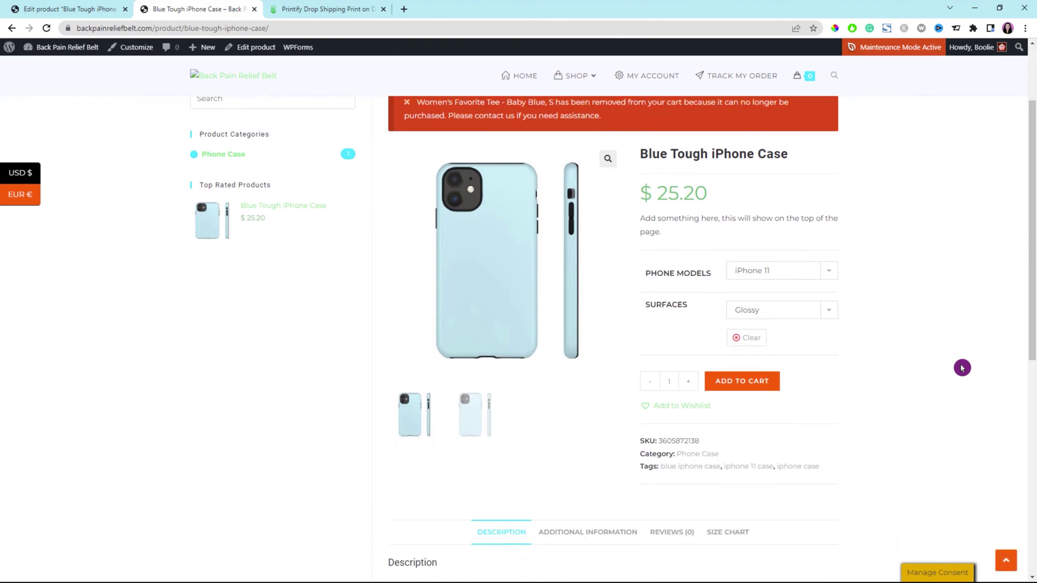
{"action": "scroll", "coordinate": [962, 368], "scroll_direction": "down", "scroll_amount": 1}
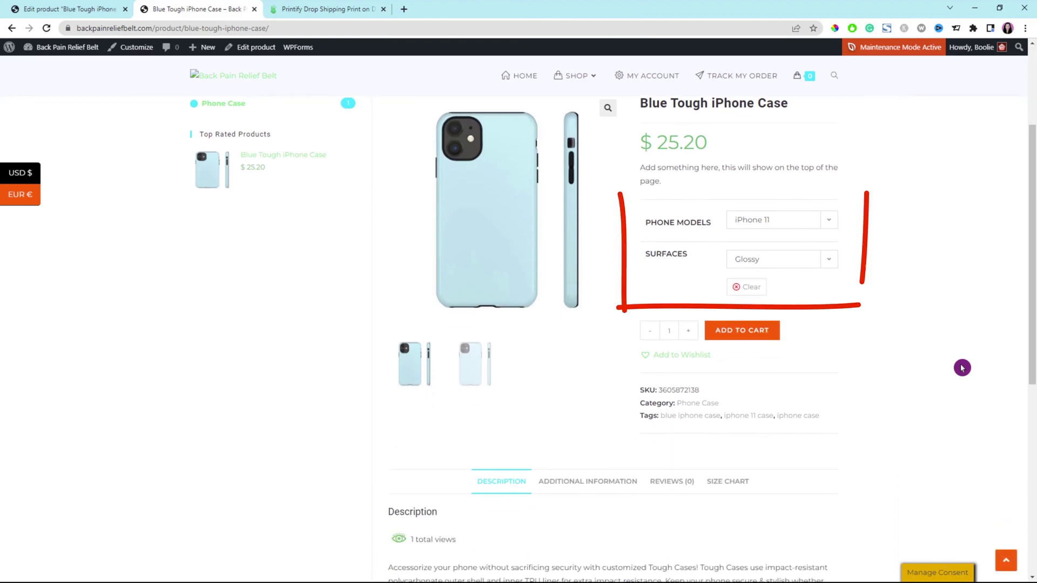
- Keep iPhone 11, choose the Matte surface, and view the second product photo
{"action": "left_click", "coordinate": [829, 226]}
{"action": "left_click", "coordinate": [873, 250]}
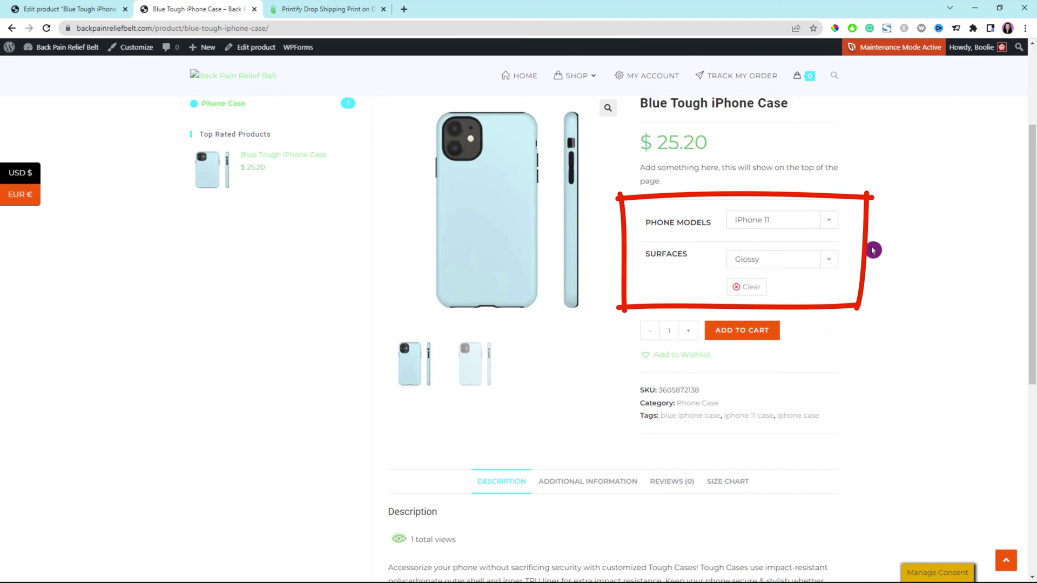
{"action": "left_click", "coordinate": [828, 260]}
{"action": "left_click", "coordinate": [780, 295]}
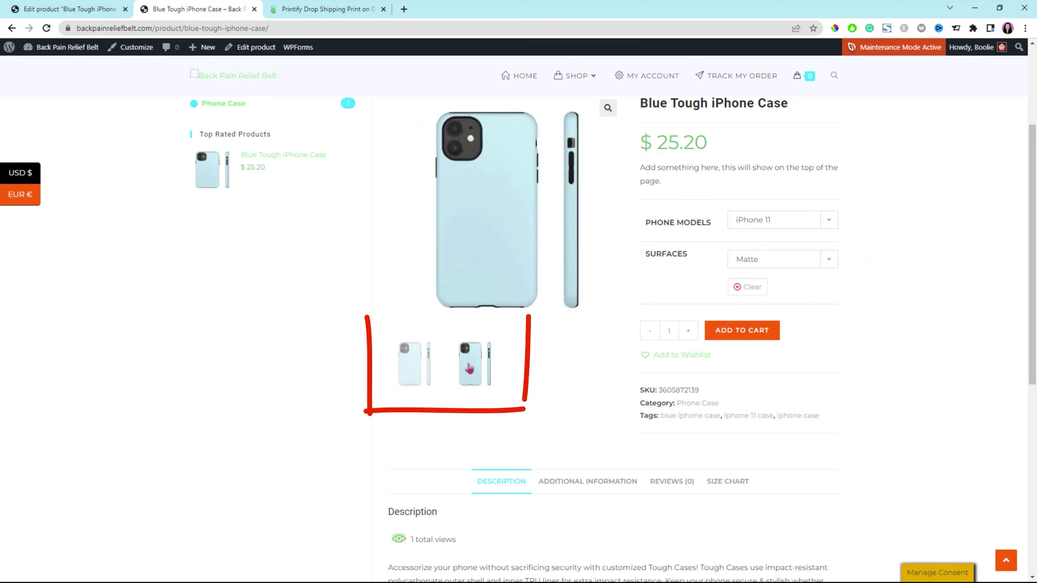
{"action": "left_click", "coordinate": [466, 369]}
- Check the Additional Information, Reviews and Size Chart tabs, then inspect the short description
{"action": "scroll", "coordinate": [895, 386], "scroll_direction": "down", "scroll_amount": 4}
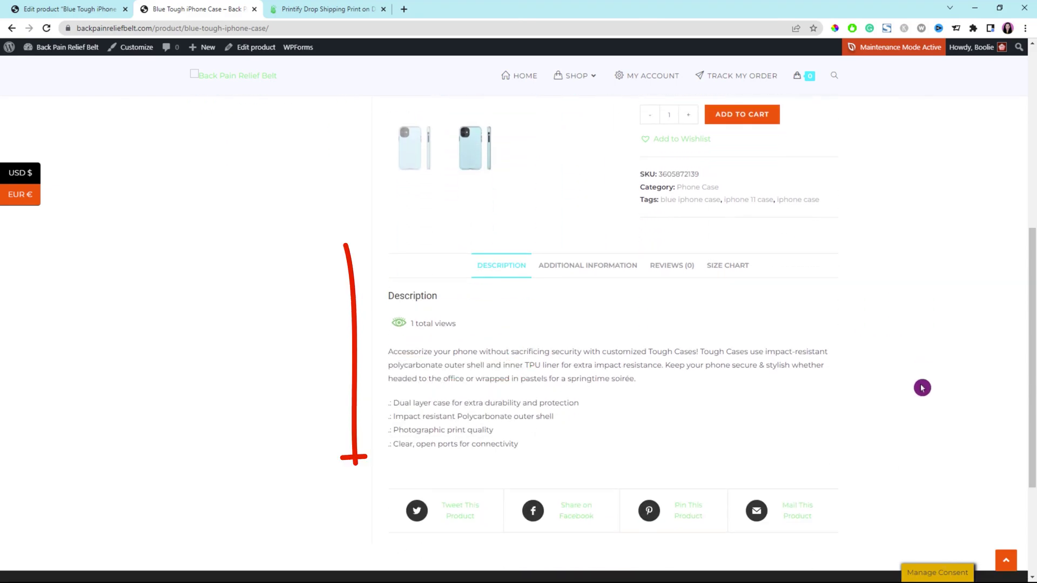
{"action": "left_click", "coordinate": [590, 267]}
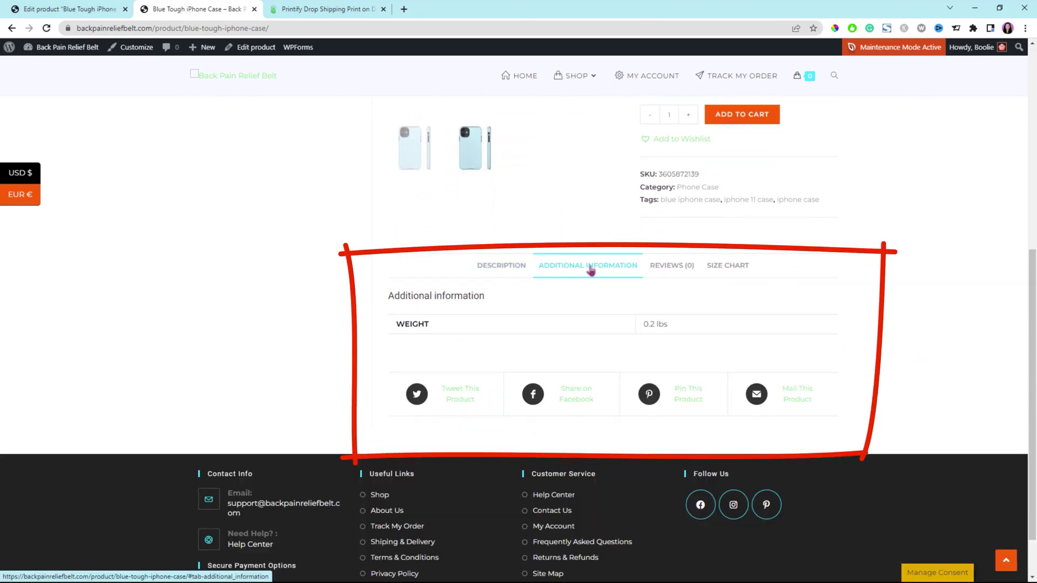
{"action": "left_click", "coordinate": [679, 270]}
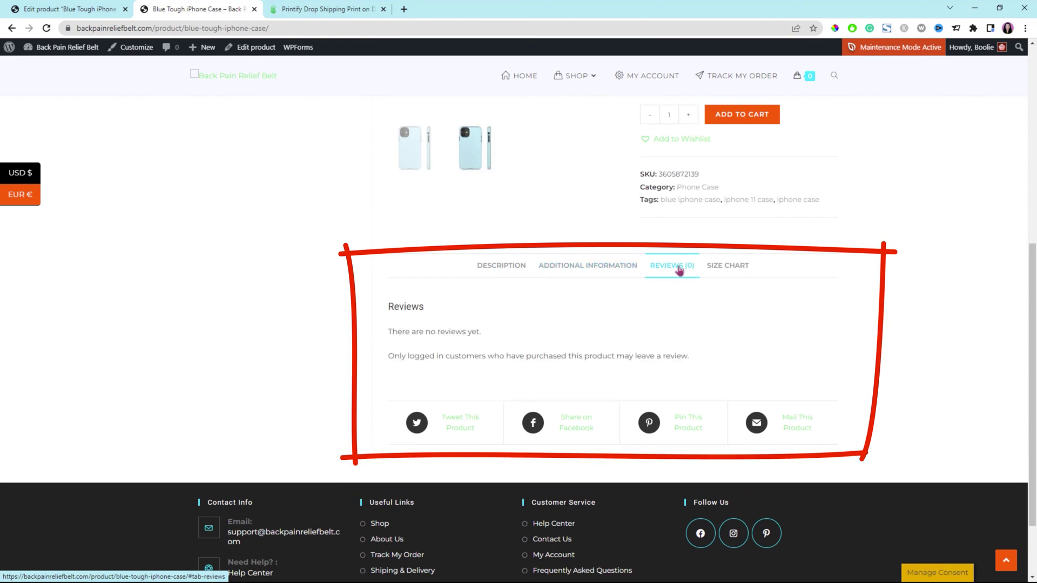
{"action": "left_click", "coordinate": [736, 272]}
{"action": "scroll", "coordinate": [986, 246], "scroll_direction": "up", "scroll_amount": 4}
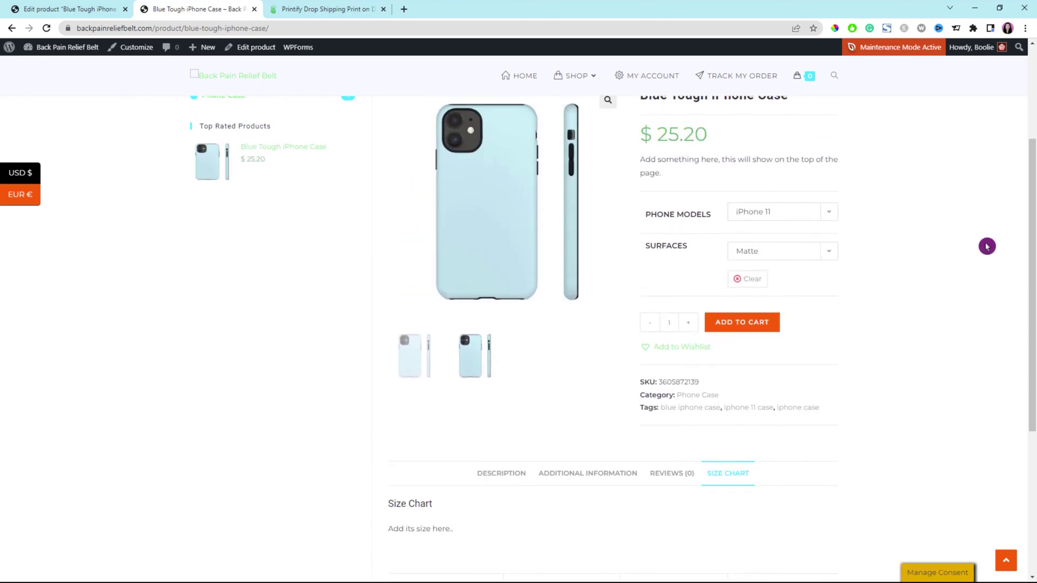
{"action": "scroll", "coordinate": [986, 247], "scroll_direction": "down", "scroll_amount": 3}
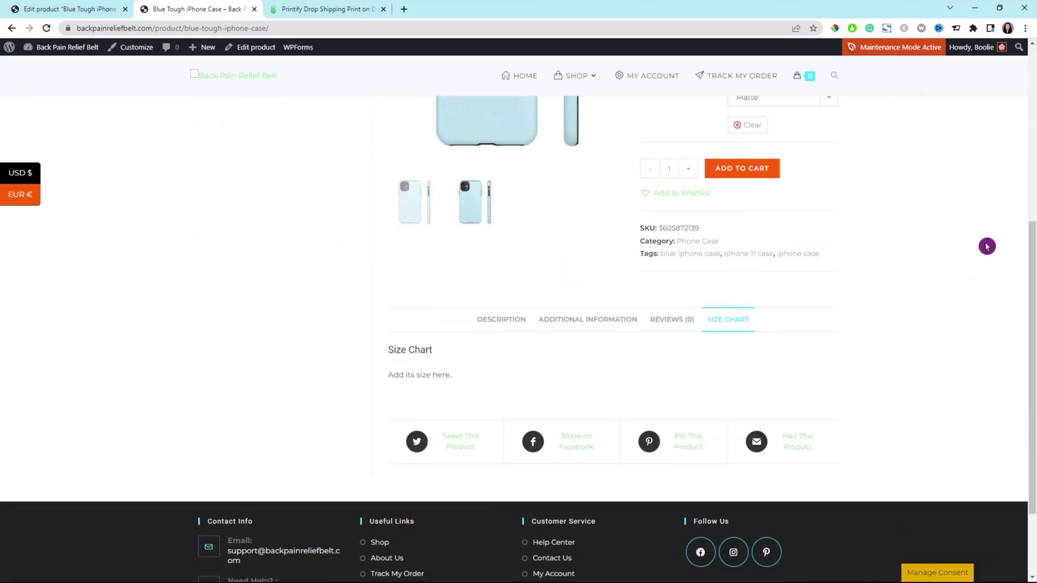
{"action": "scroll", "coordinate": [986, 246], "scroll_direction": "up", "scroll_amount": 6}
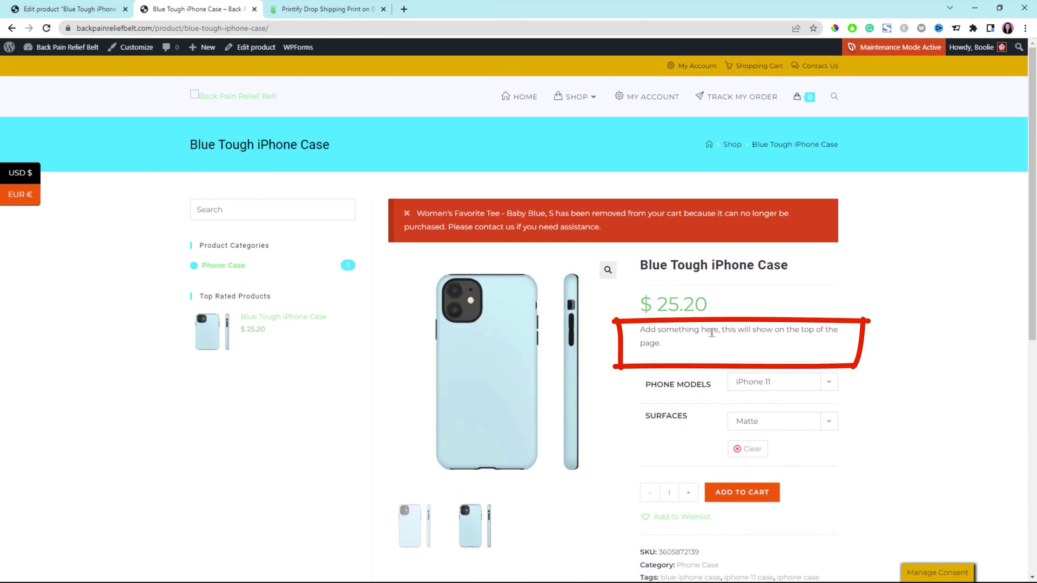
{"action": "left_click_drag", "start_coordinate": [642, 328], "coordinate": [666, 341]}
{"action": "left_click", "coordinate": [643, 331]}
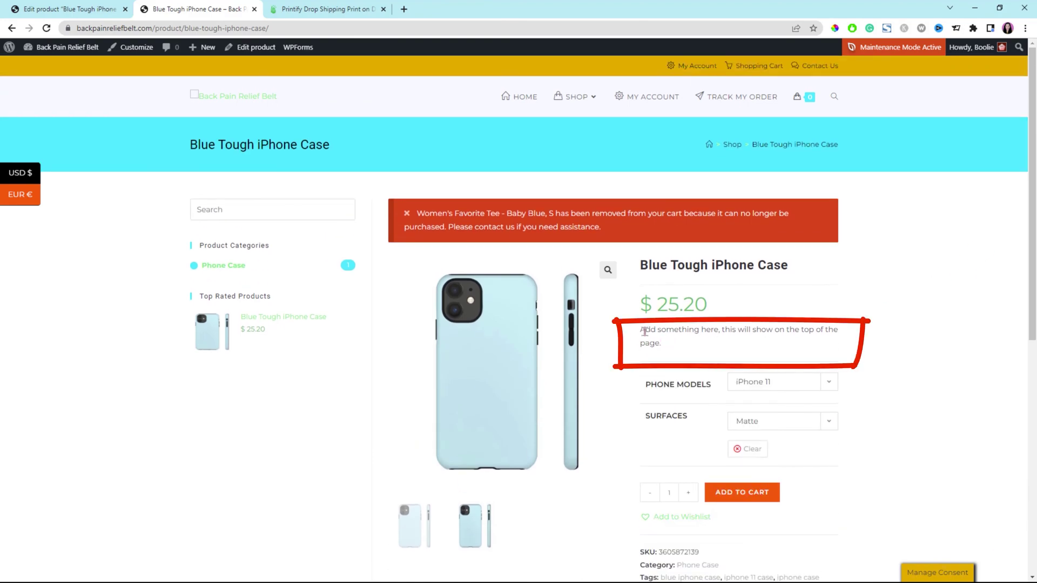